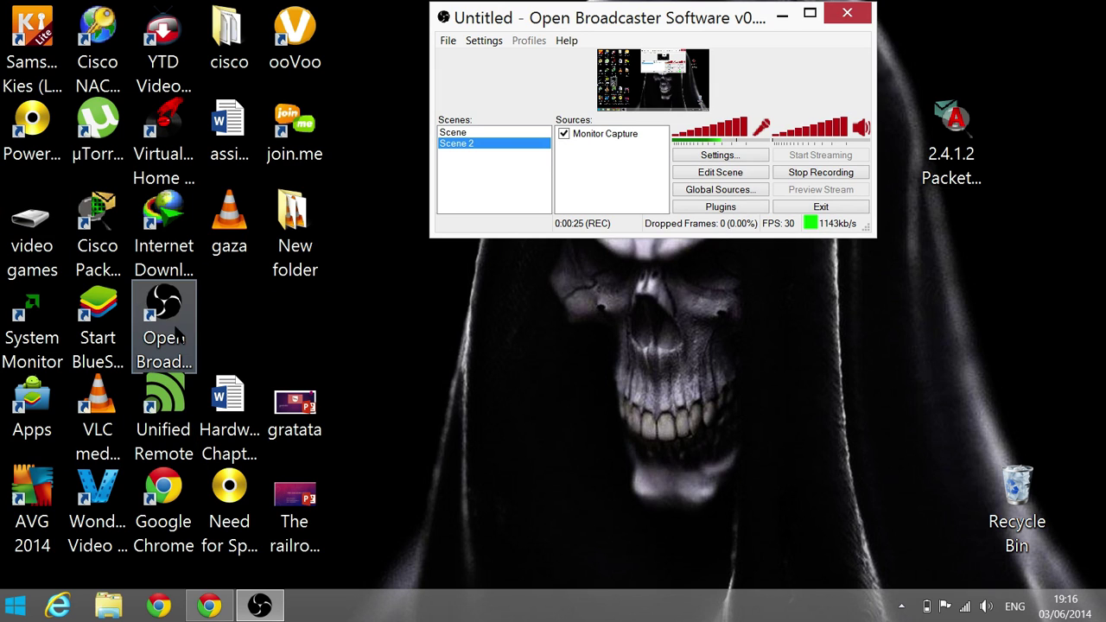
Step: Restart BlueStacks from its notification-area icon and move the restart progress dialog to mid-screen
{"action": "mouse_move", "coordinate": [674, 30]}
{"action": "left_mouse_down"}
{"action": "mouse_move", "coordinate": [684, 25]}
{"action": "mouse_move", "coordinate": [678, 33]}
{"action": "left_mouse_up"}
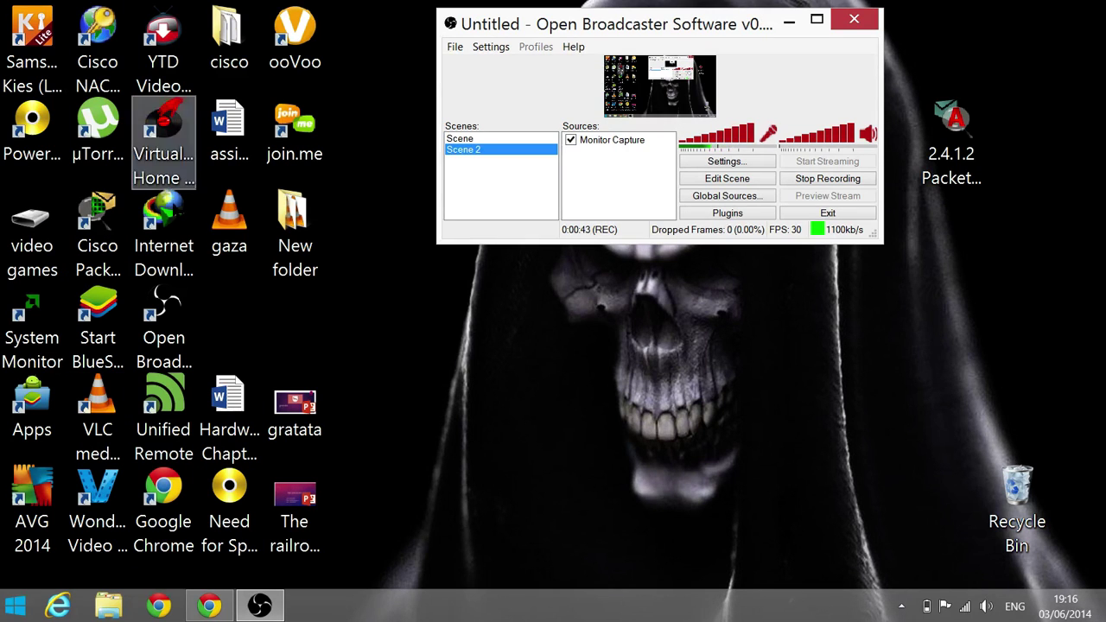
{"action": "left_click", "coordinate": [116, 319]}
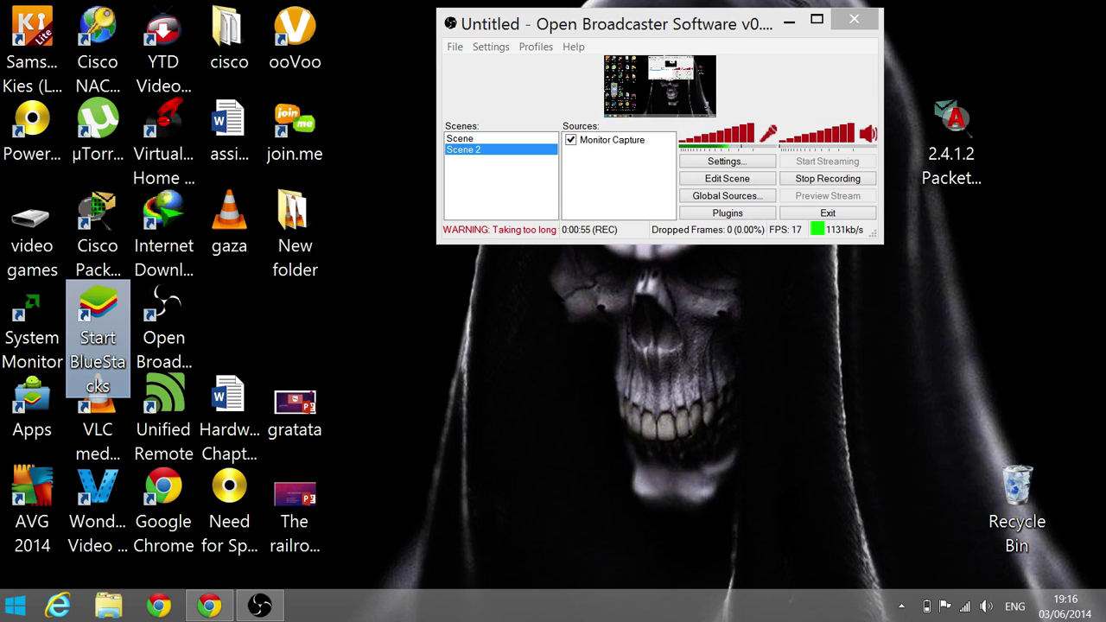
{"action": "left_click", "coordinate": [902, 606]}
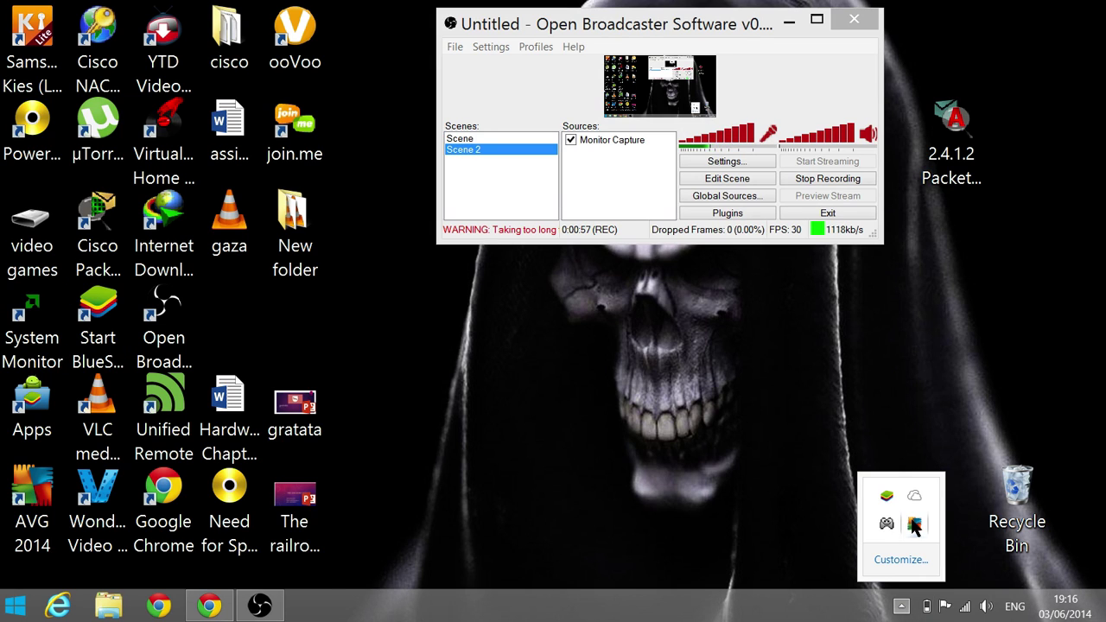
{"action": "right_click", "coordinate": [895, 492]}
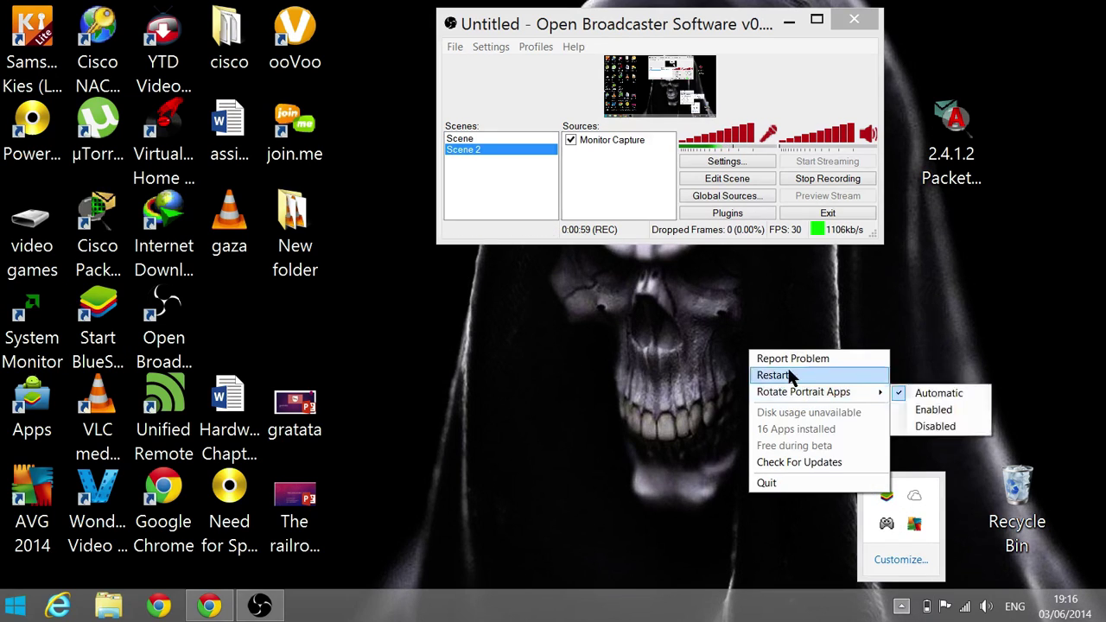
{"action": "left_click", "coordinate": [761, 445]}
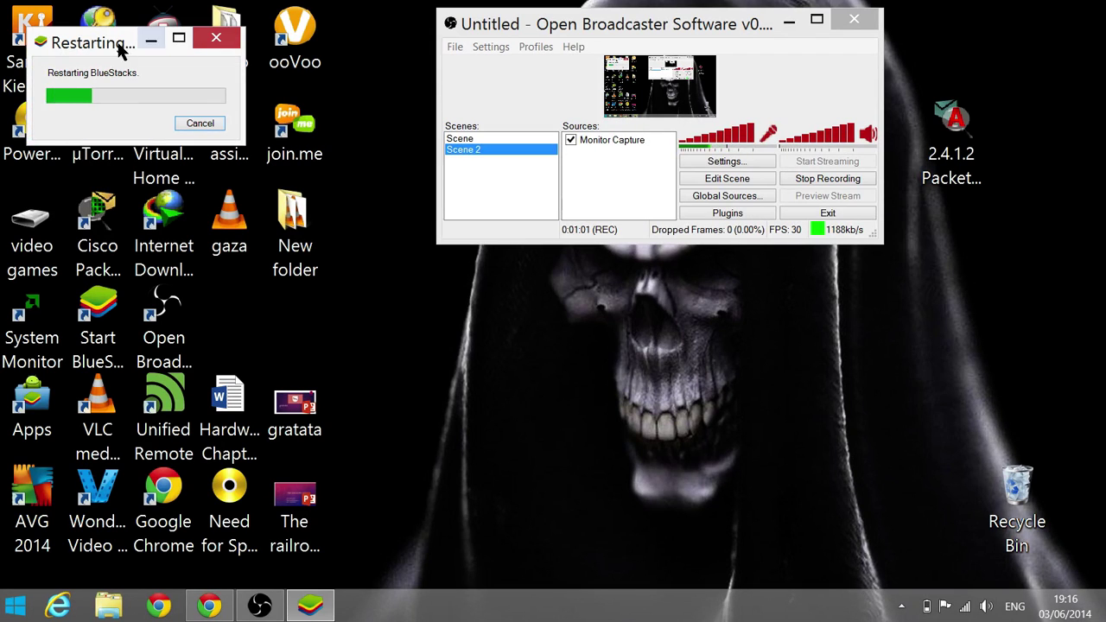
{"action": "left_click_drag", "start_coordinate": [117, 51], "coordinate": [474, 259]}
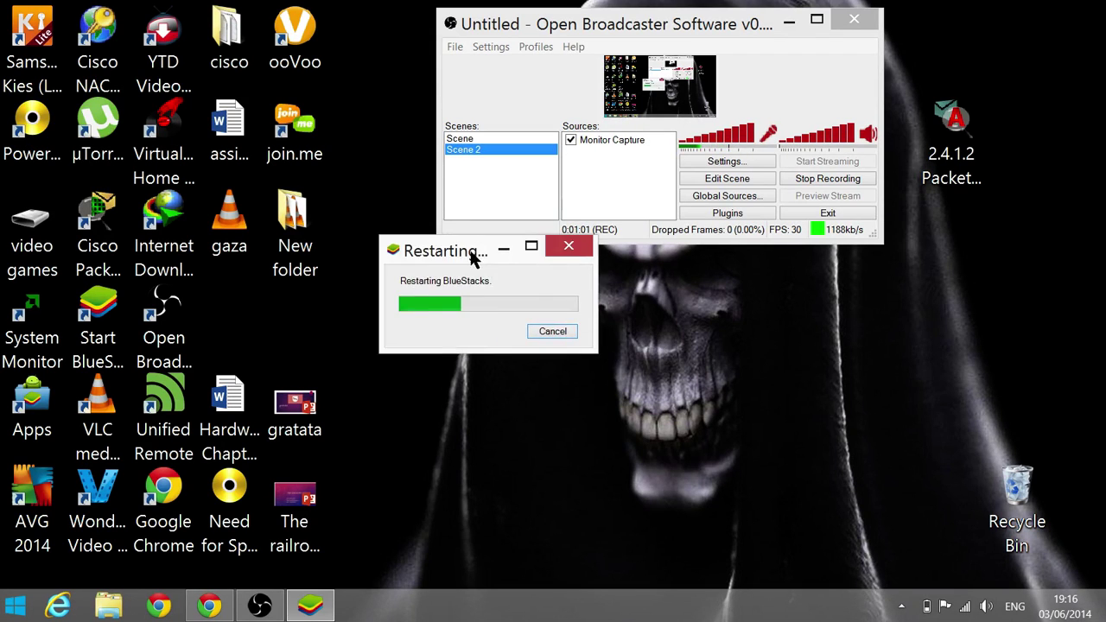
Step: Open the 'video games' desktop folder and select the Xpadder shortcut in it
{"action": "double_click", "coordinate": [44, 249]}
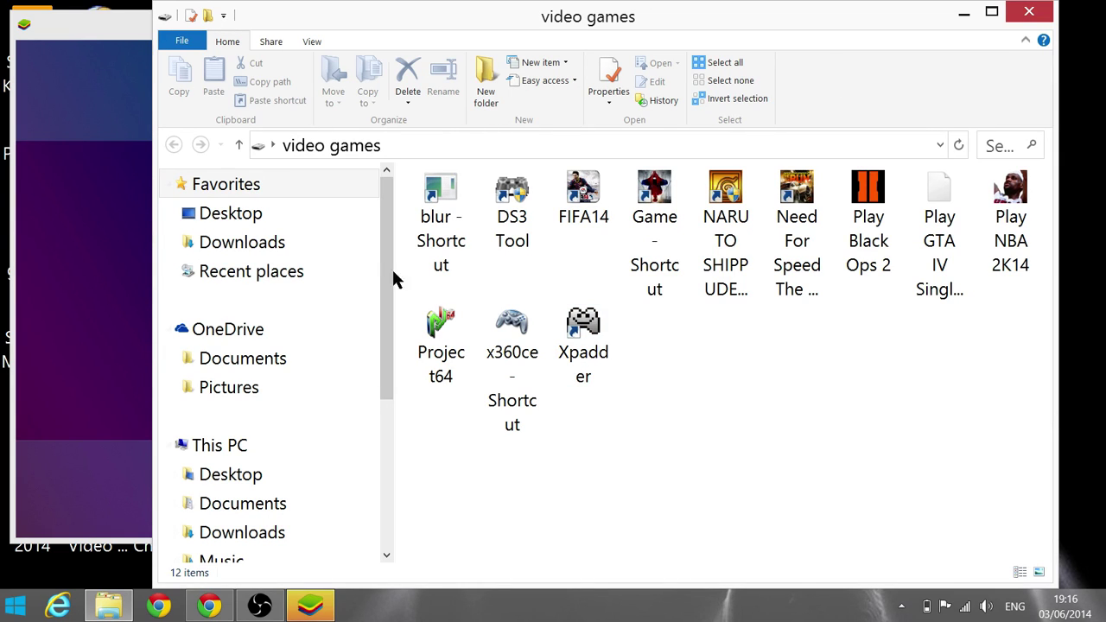
{"action": "left_click", "coordinate": [80, 28]}
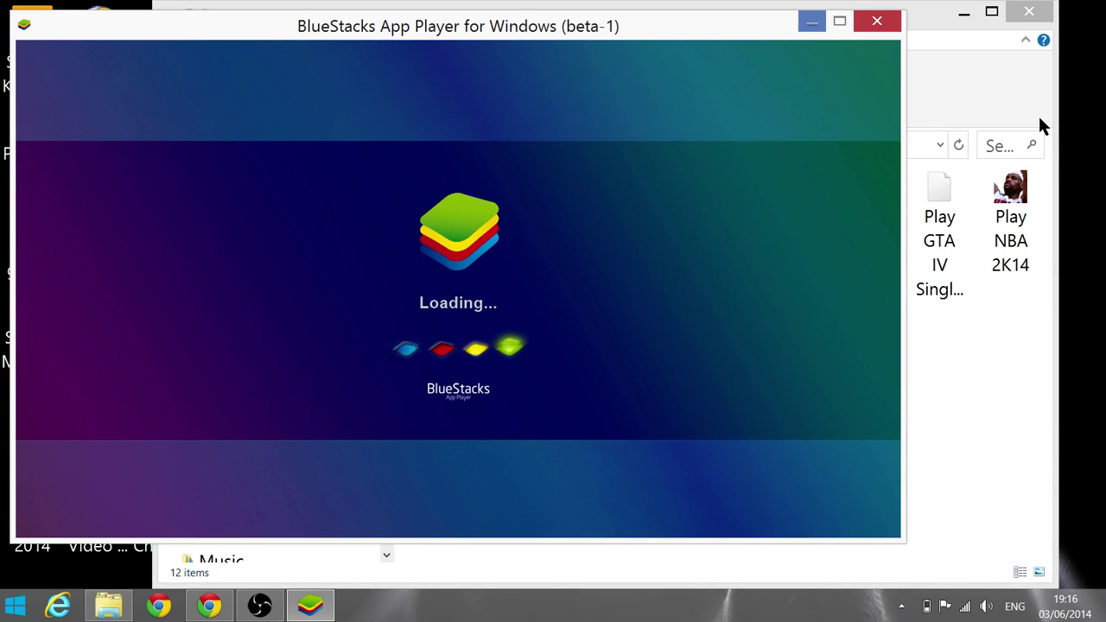
{"action": "left_click", "coordinate": [977, 81]}
{"action": "left_click", "coordinate": [592, 356]}
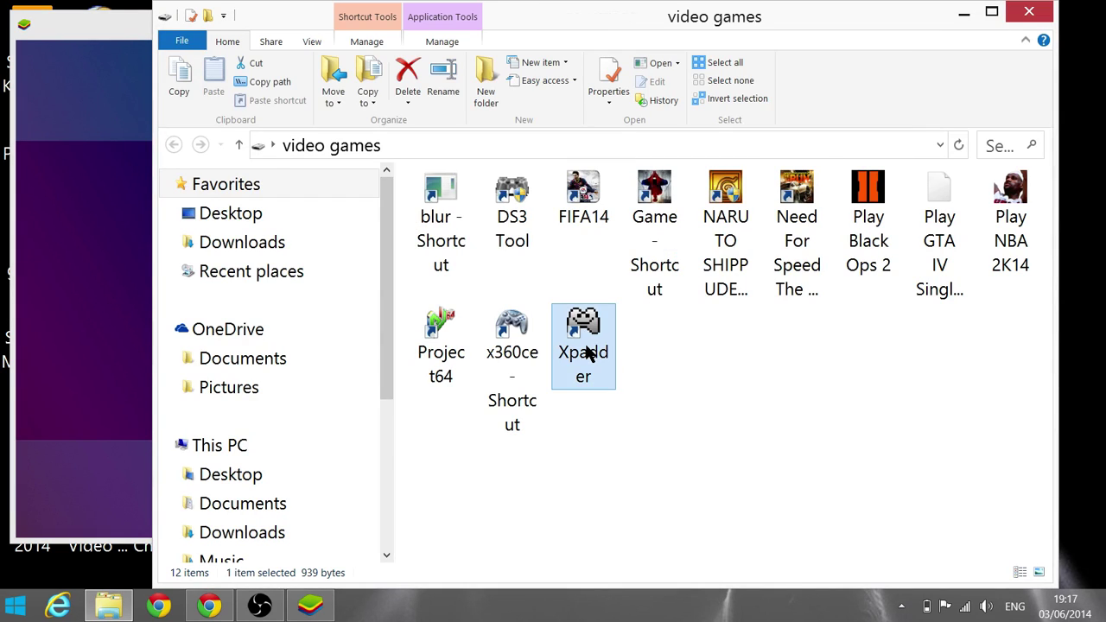
Step: In the Xpadder shortcut's Properties, enable compatibility mode for Windows 7 and confirm with OK
{"action": "right_click", "coordinate": [587, 352]}
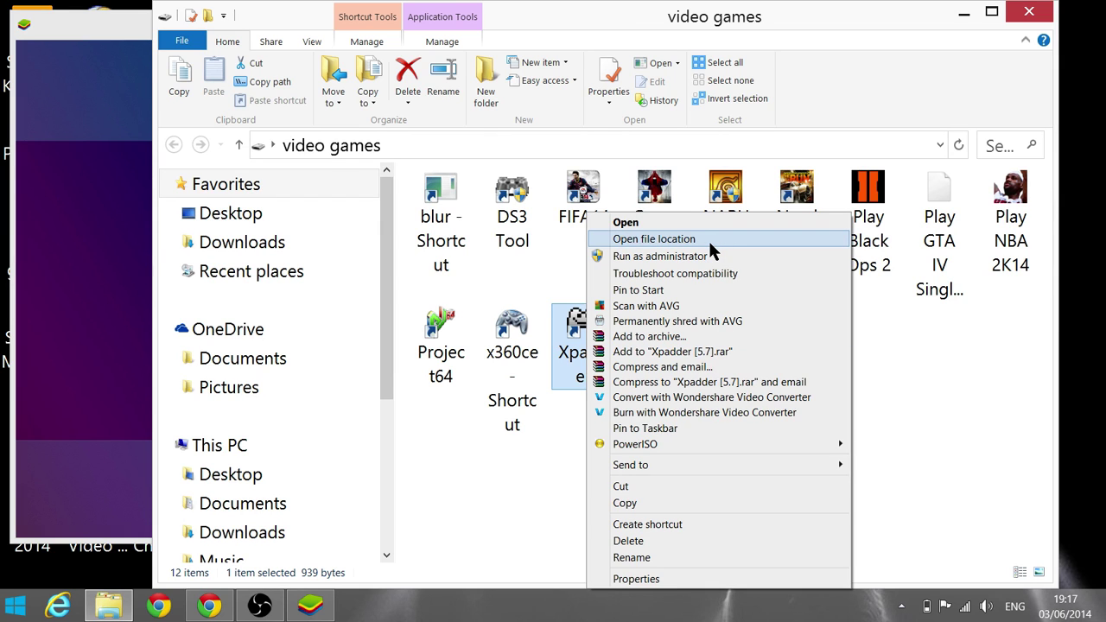
{"action": "left_click", "coordinate": [636, 579]}
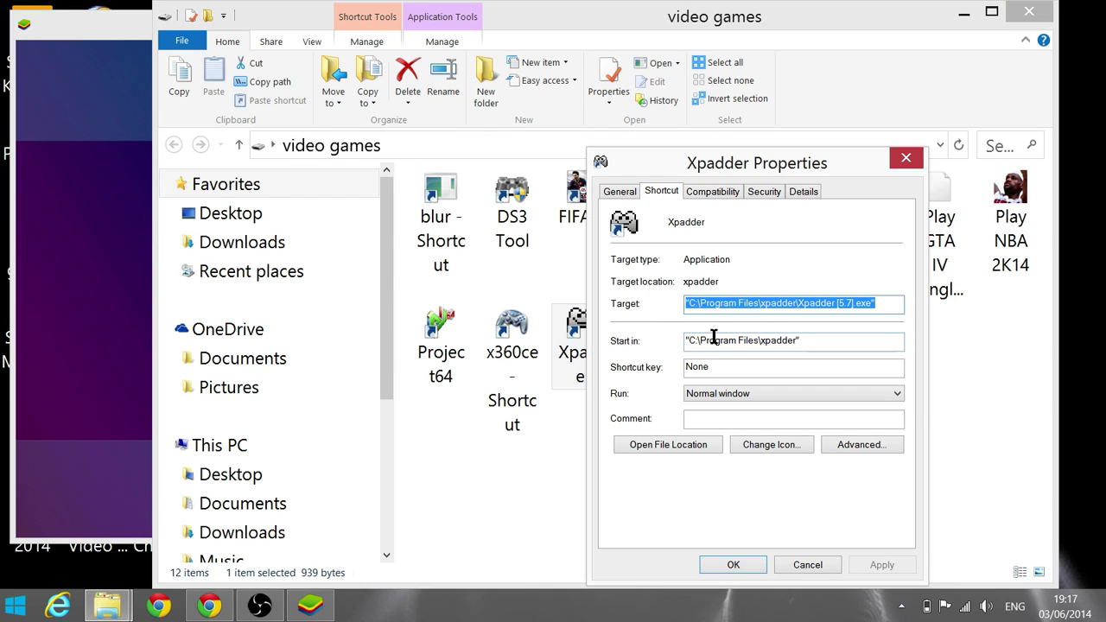
{"action": "left_click", "coordinate": [713, 192]}
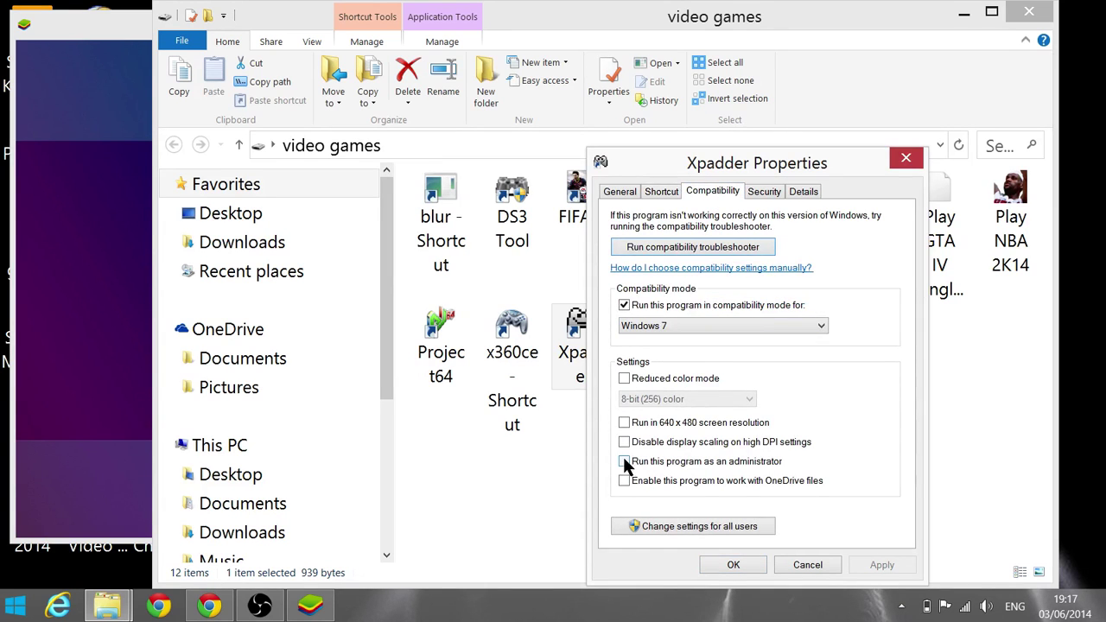
{"action": "left_click", "coordinate": [624, 306]}
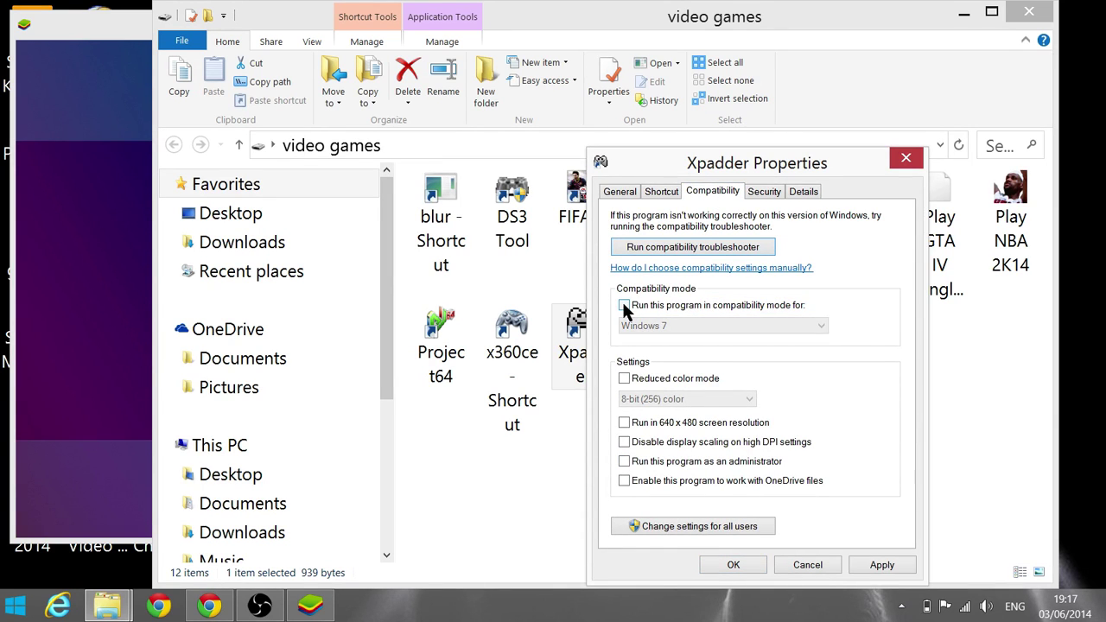
{"action": "left_click", "coordinate": [624, 306]}
{"action": "left_click", "coordinate": [648, 326]}
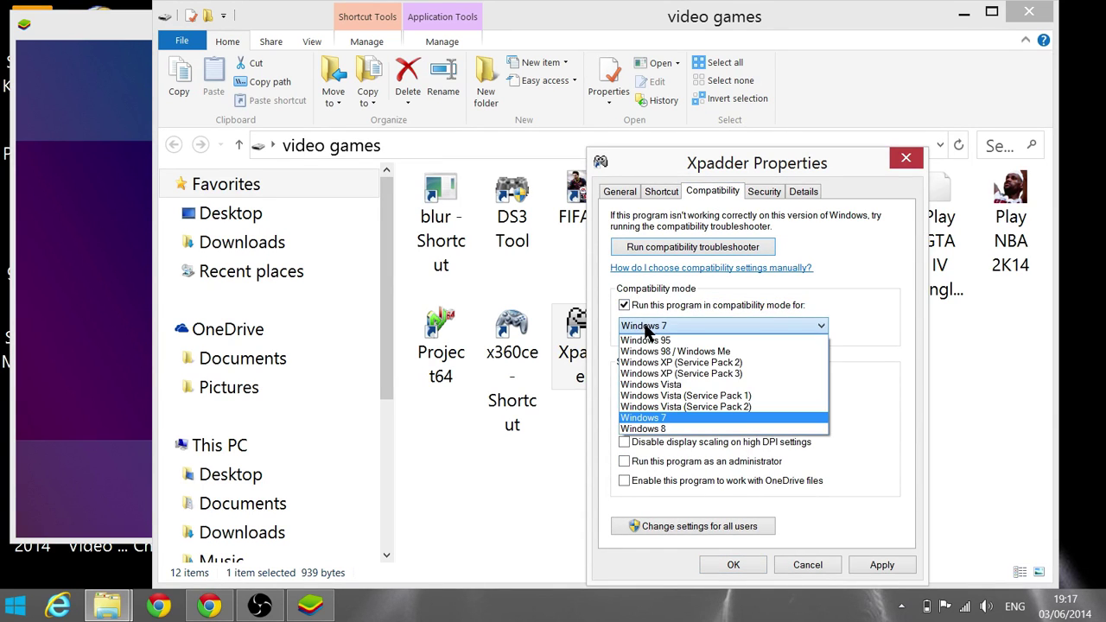
{"action": "left_click", "coordinate": [662, 418]}
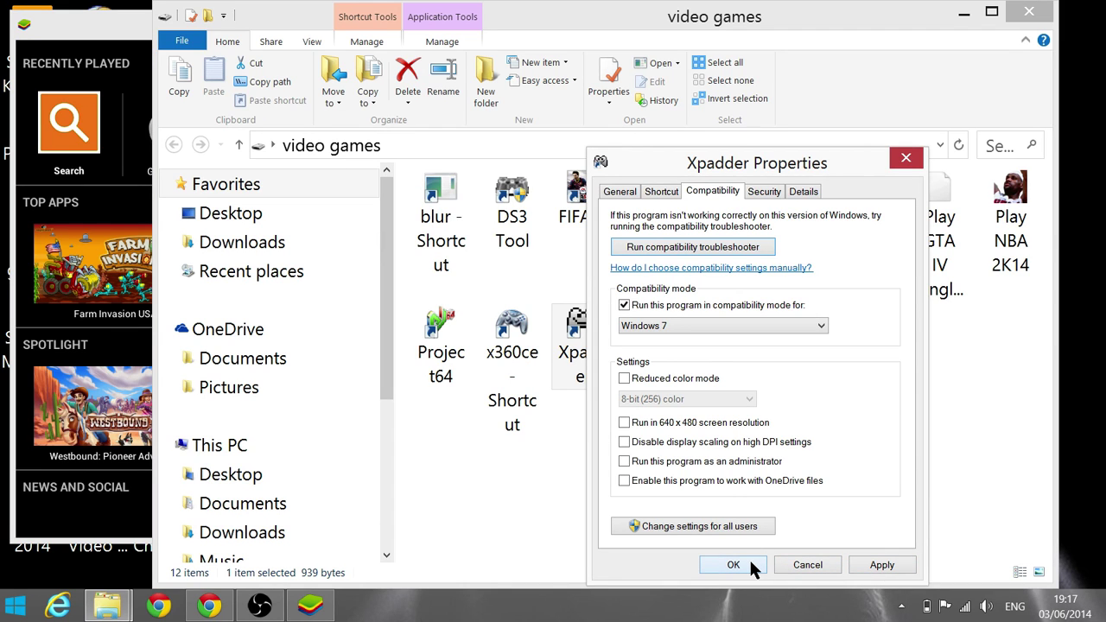
{"action": "left_click", "coordinate": [749, 564]}
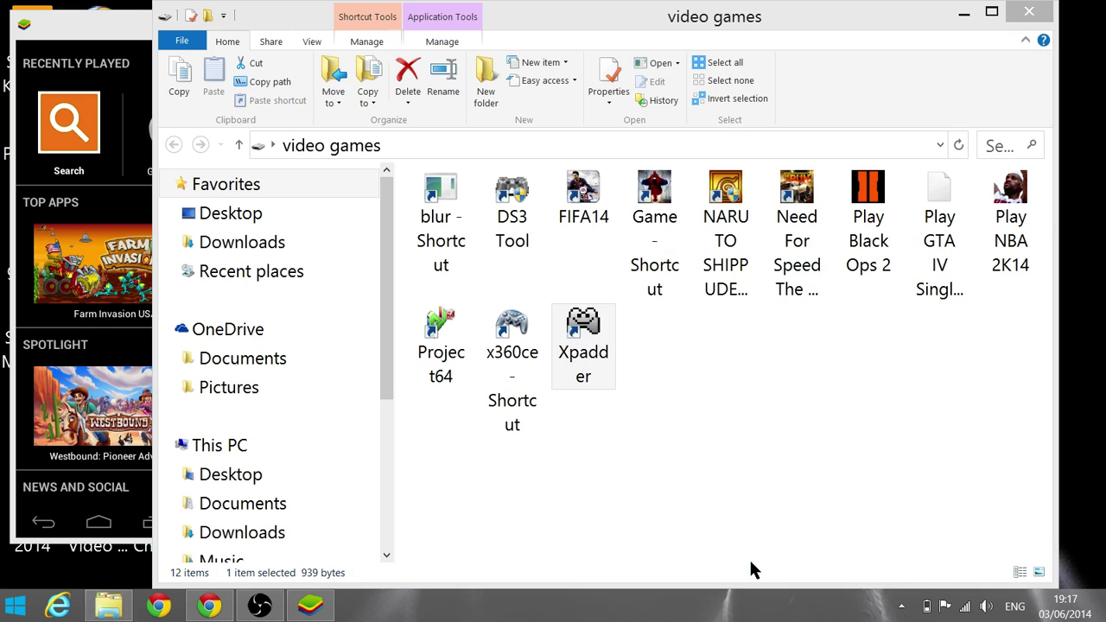
Step: Launch Xpadder, switch it to mapping set 2, and move its window to the top-right corner
{"action": "double_click", "coordinate": [603, 344]}
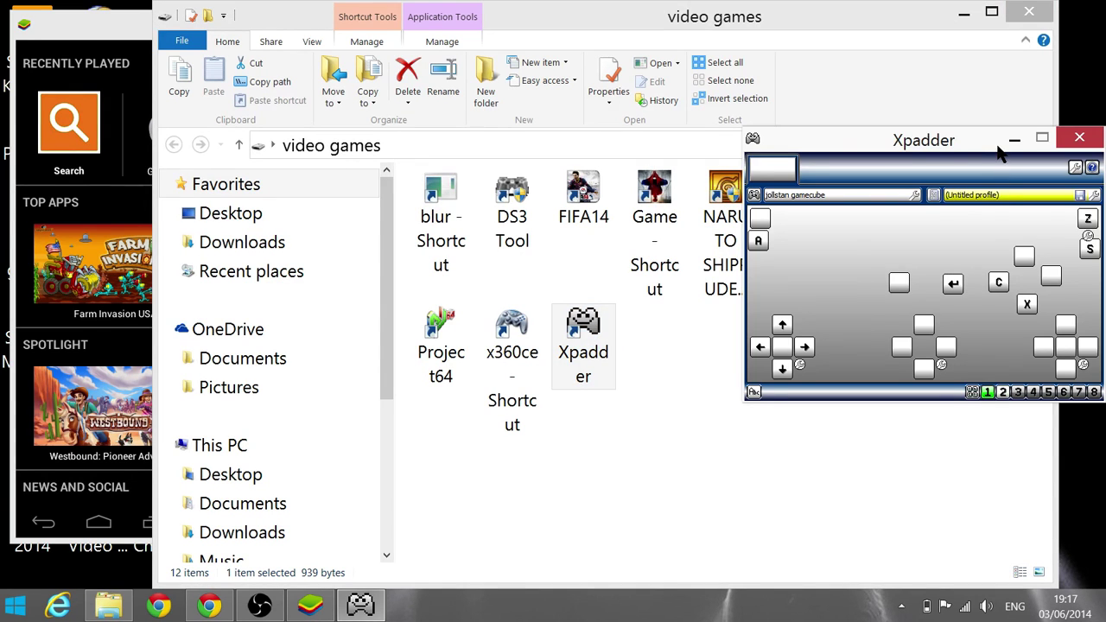
{"action": "left_click_drag", "start_coordinate": [1000, 152], "coordinate": [912, 144]}
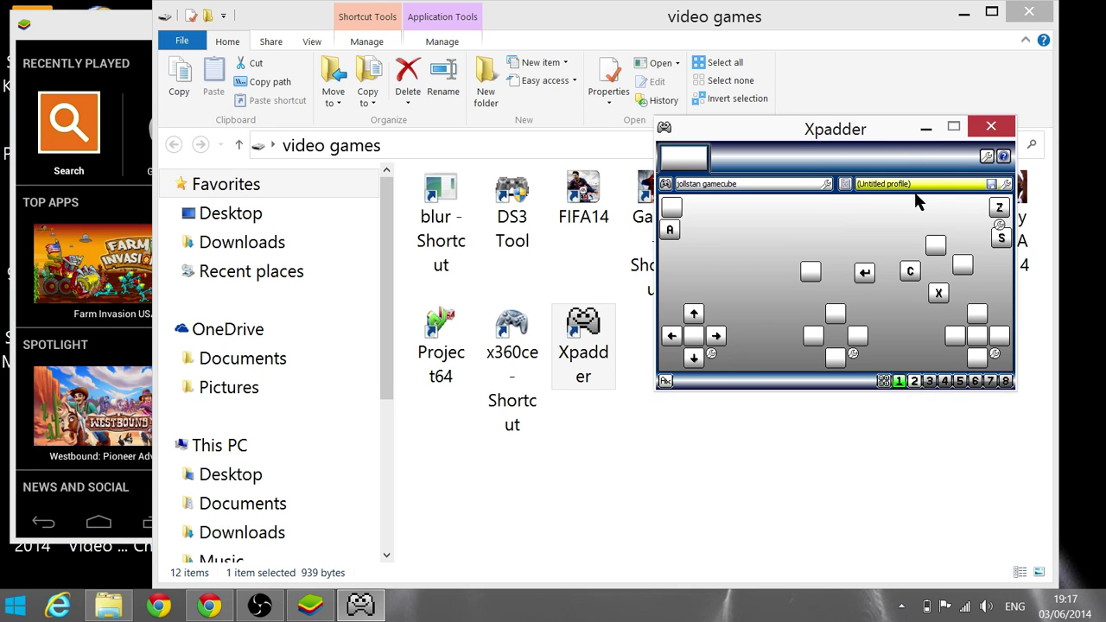
{"action": "left_click", "coordinate": [914, 381]}
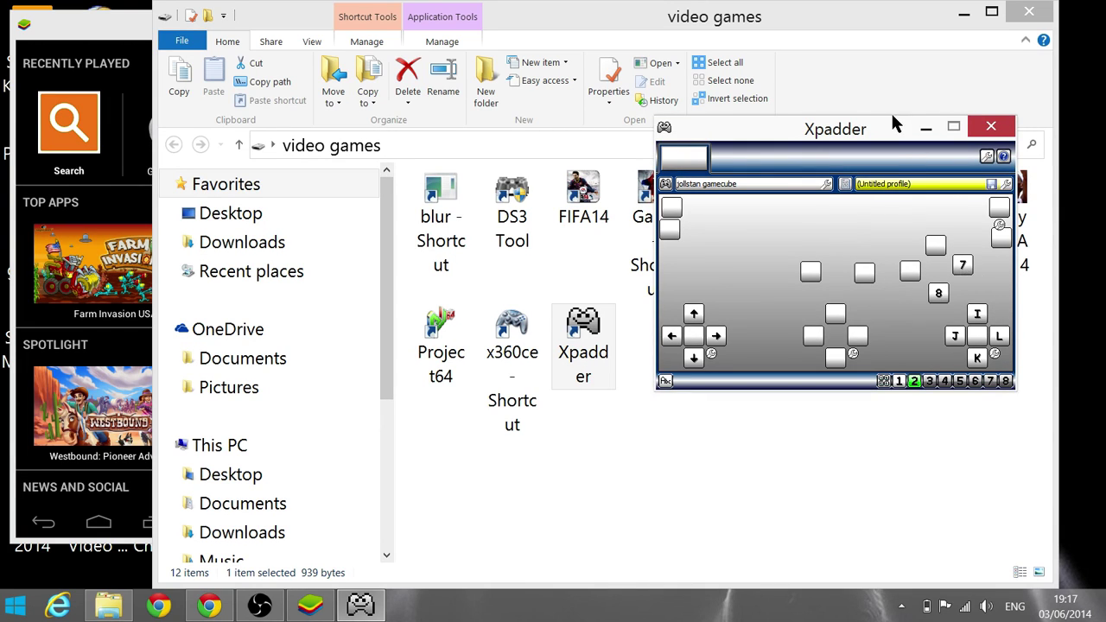
{"action": "left_click_drag", "start_coordinate": [886, 129], "coordinate": [948, 25]}
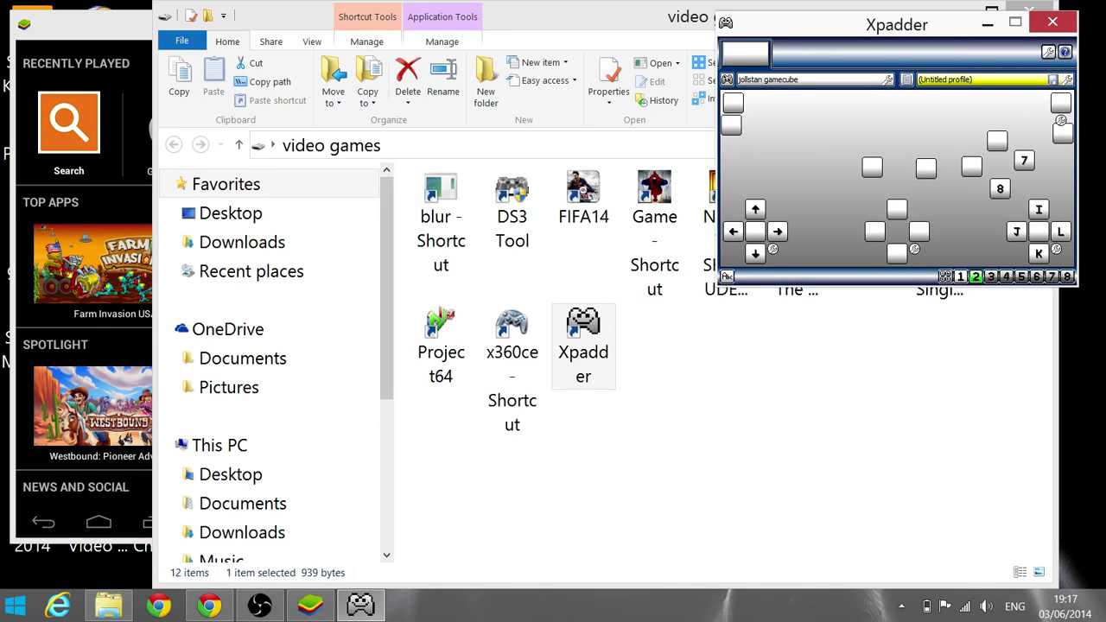
Step: Start Dead Trigger 2 from BlueStacks' Recently Played, rearrange the windows and reopen the video games folder
{"action": "left_click", "coordinate": [118, 31]}
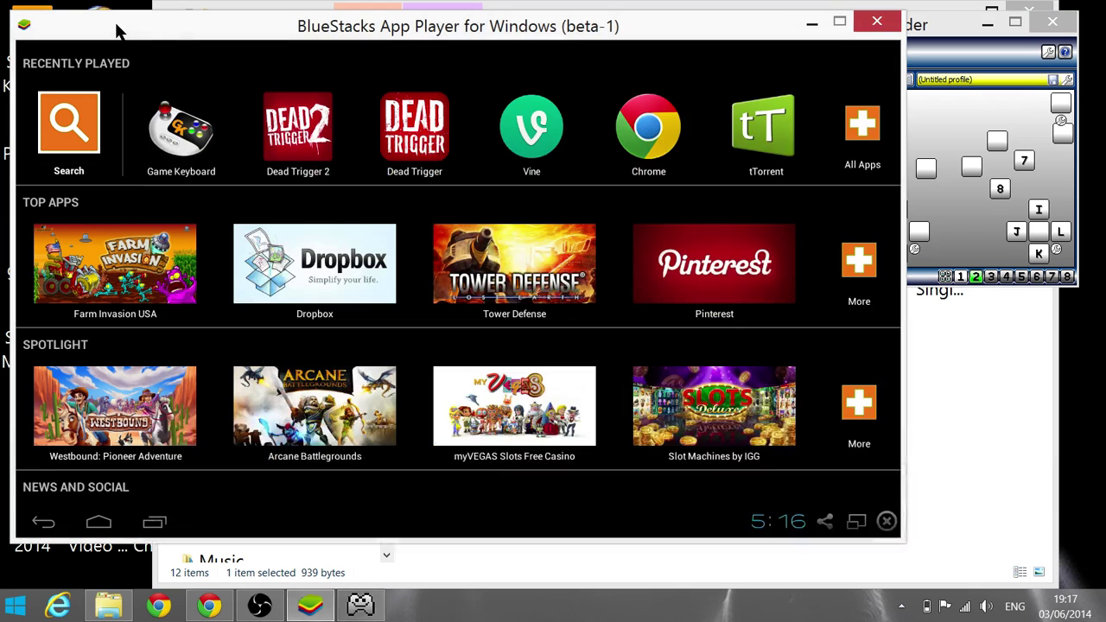
{"action": "left_click", "coordinate": [299, 131]}
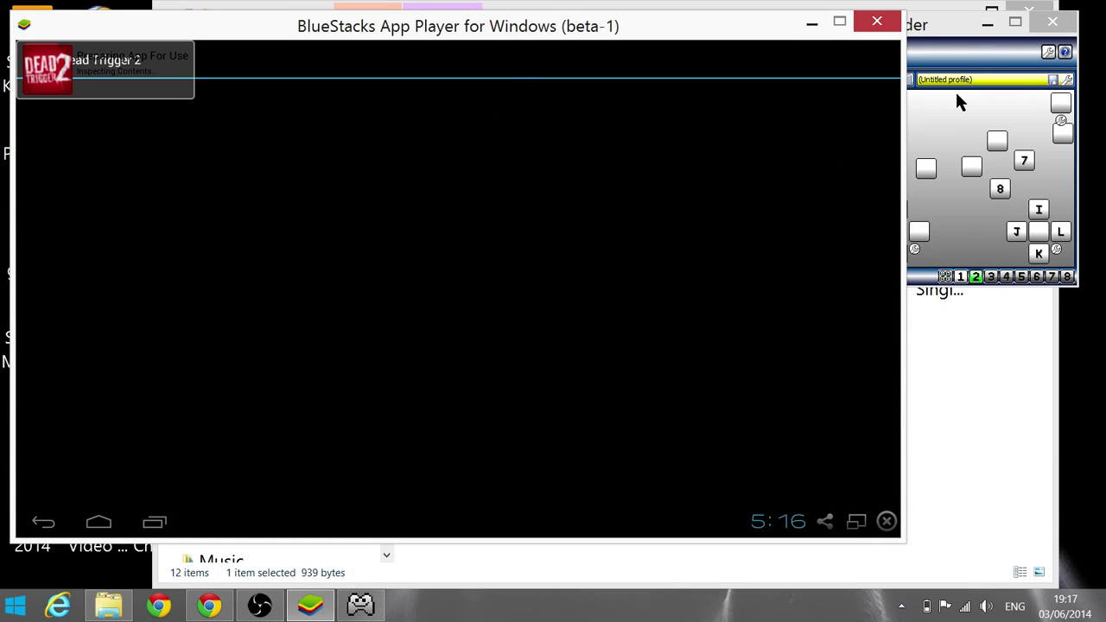
{"action": "left_click_drag", "start_coordinate": [951, 26], "coordinate": [896, 62]}
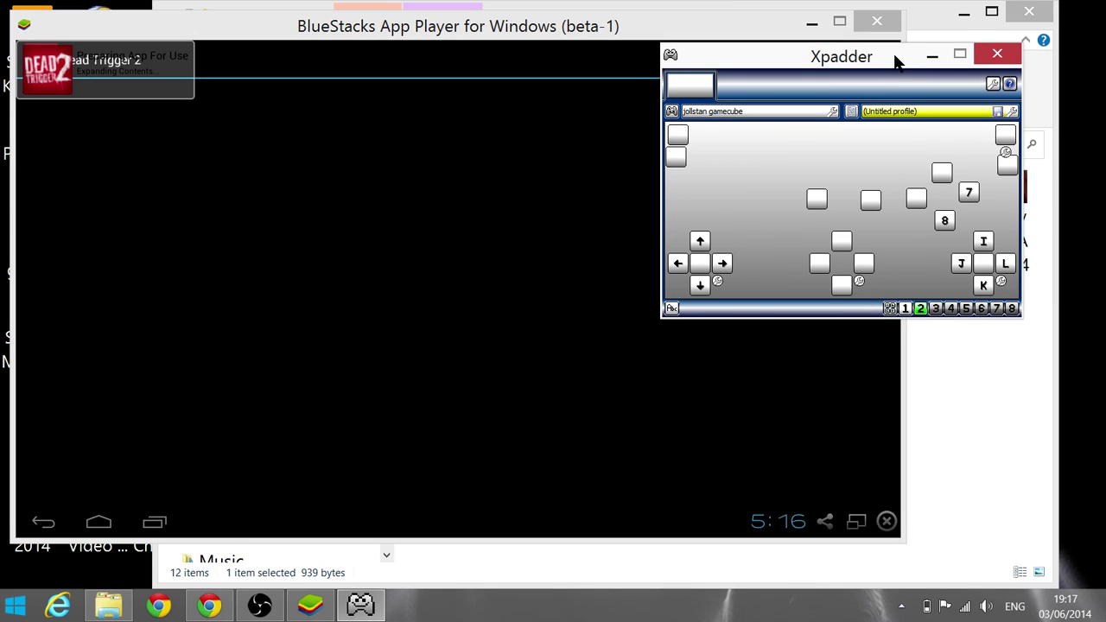
{"action": "left_click_drag", "start_coordinate": [225, 33], "coordinate": [314, 35]}
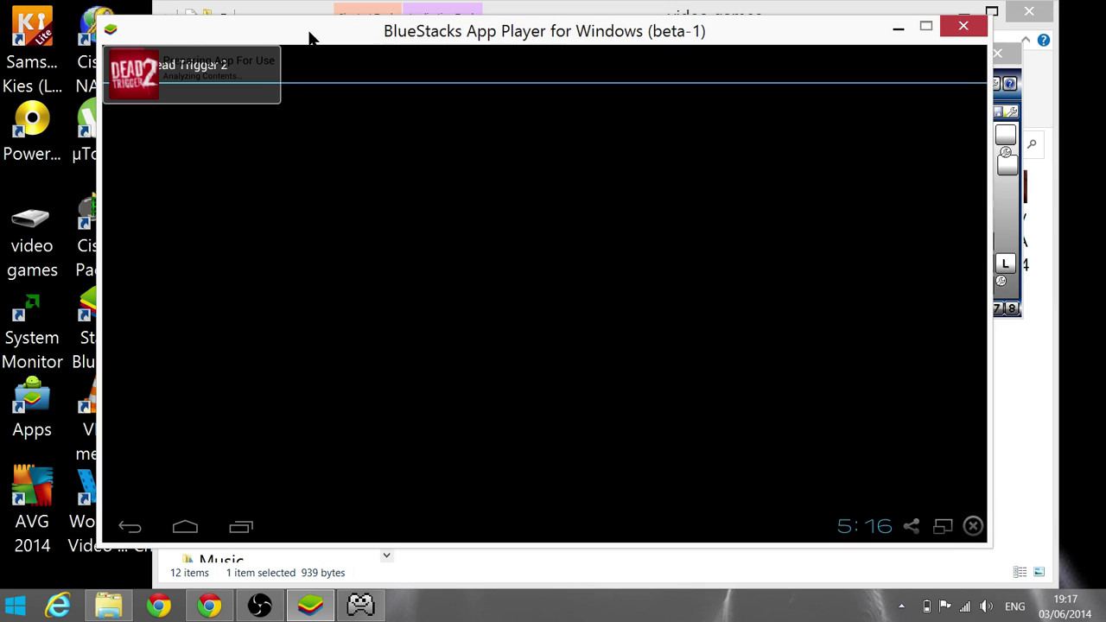
{"action": "double_click", "coordinate": [32, 253]}
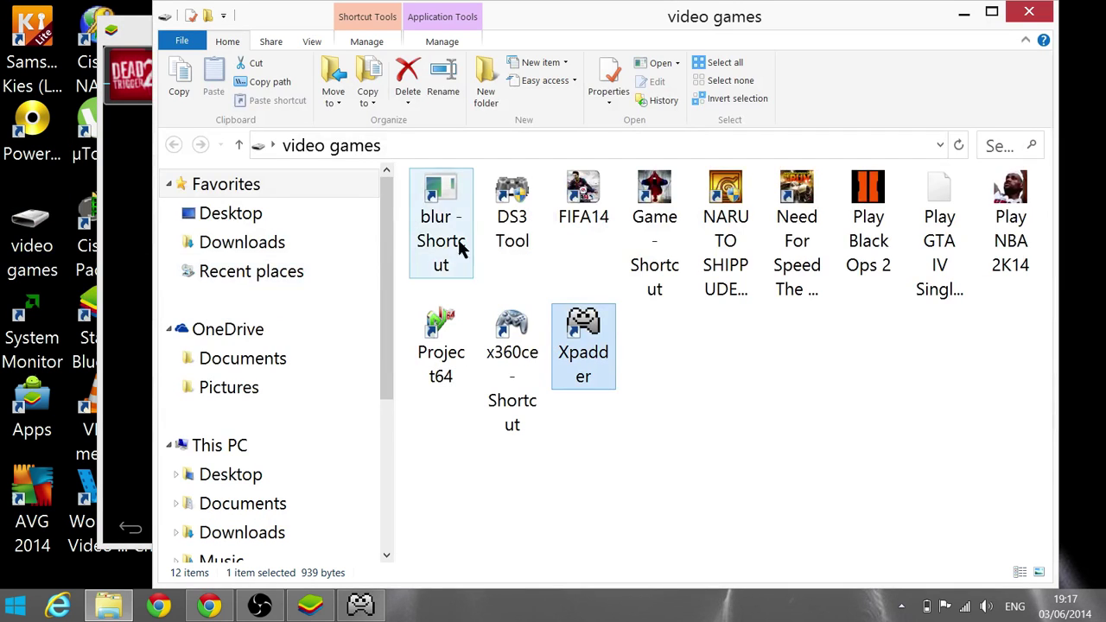
Step: Run the DS3 Tool so the USB Dualshock 3 uses Xinput-Default (Xbox 360 Controller Emulator) mode
{"action": "double_click", "coordinate": [511, 235]}
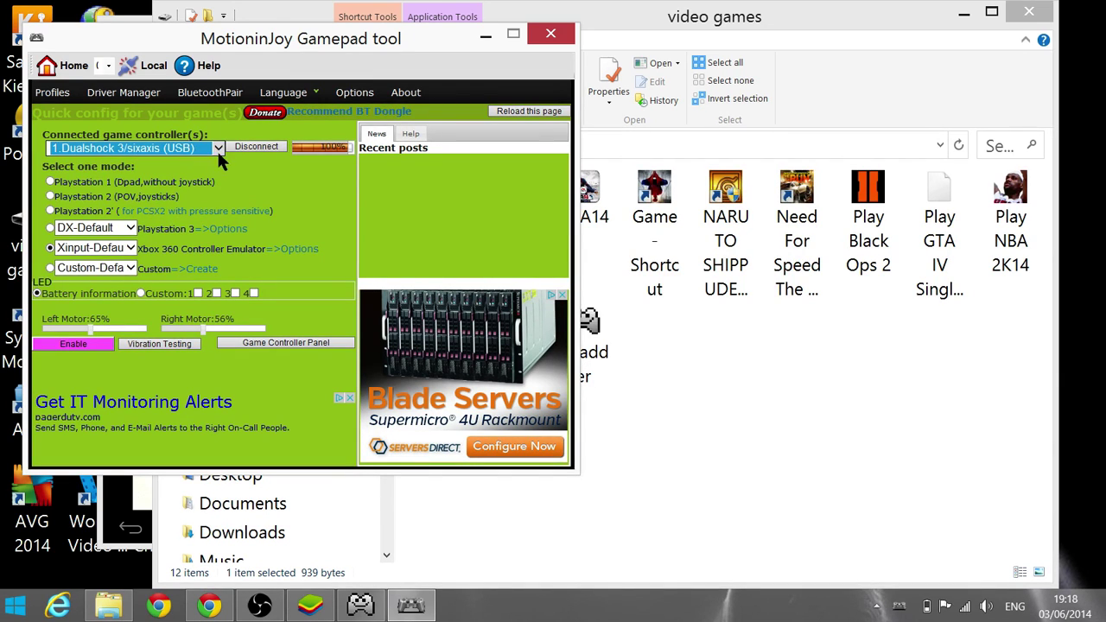
{"action": "left_click", "coordinate": [823, 347]}
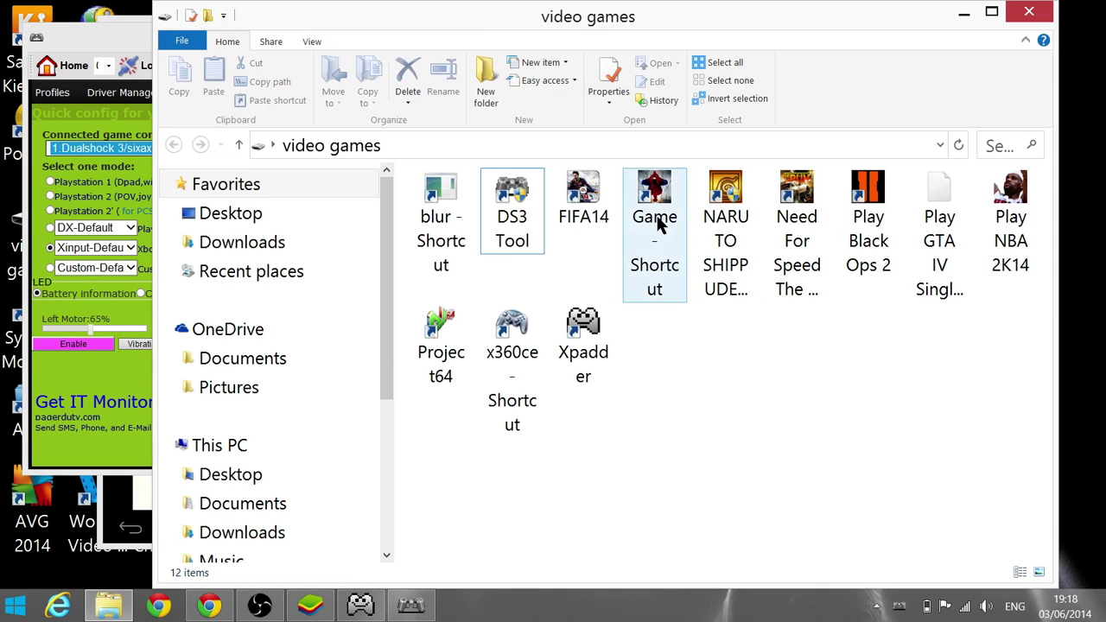
{"action": "left_click", "coordinate": [581, 333]}
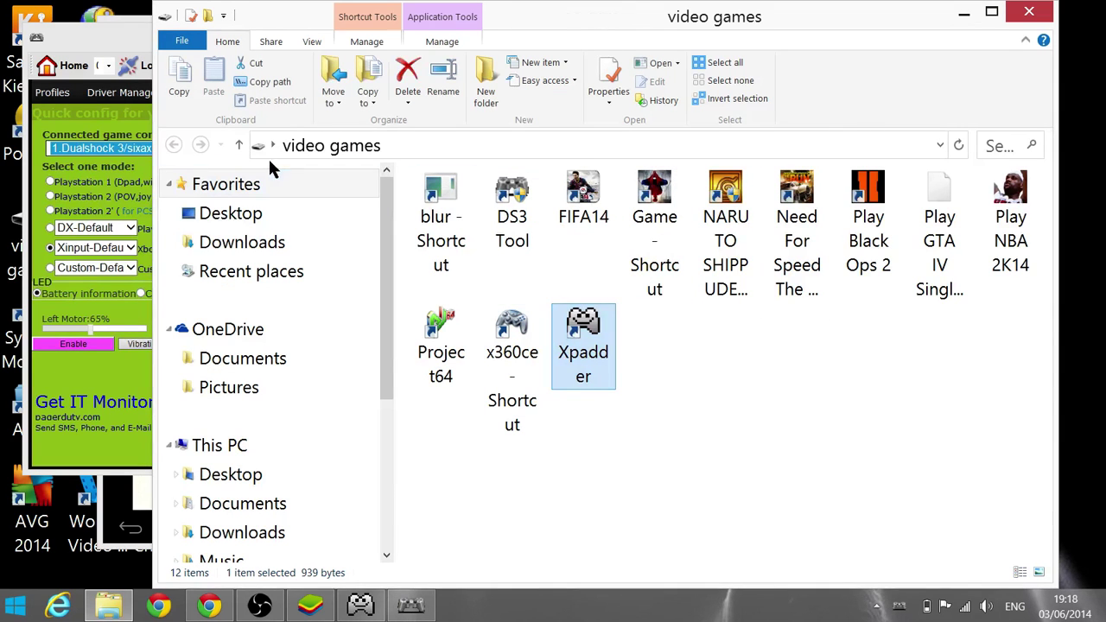
{"action": "left_click", "coordinate": [134, 107]}
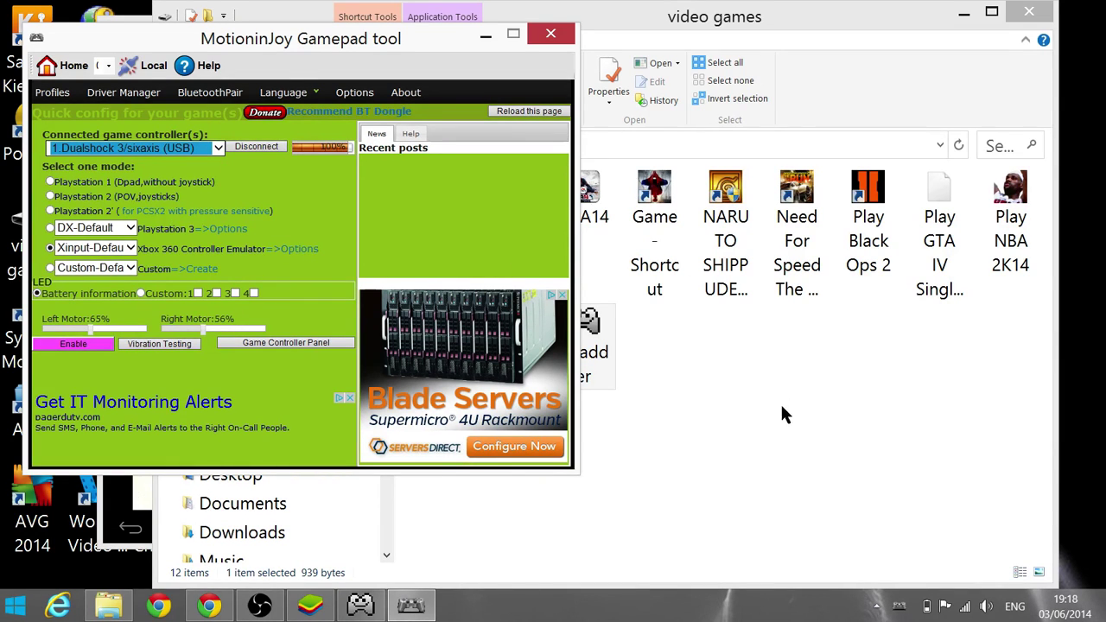
{"action": "left_click", "coordinate": [639, 445]}
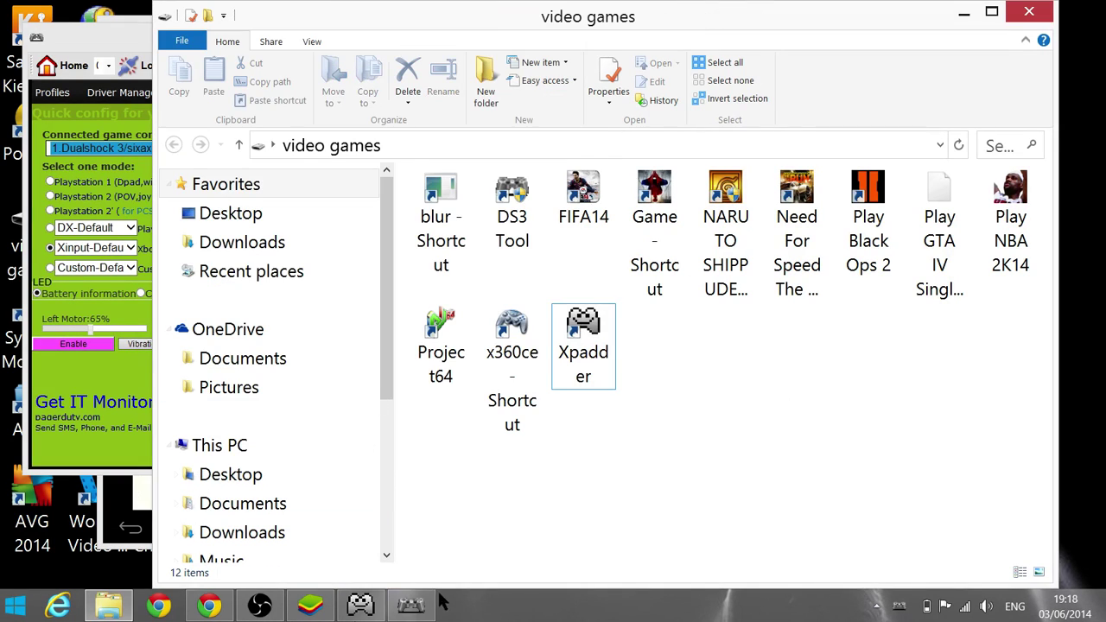
Step: With Xpadder in front, test controller buttons 7, 8, I, K, L and all d-pad directions
{"action": "left_click", "coordinate": [378, 605]}
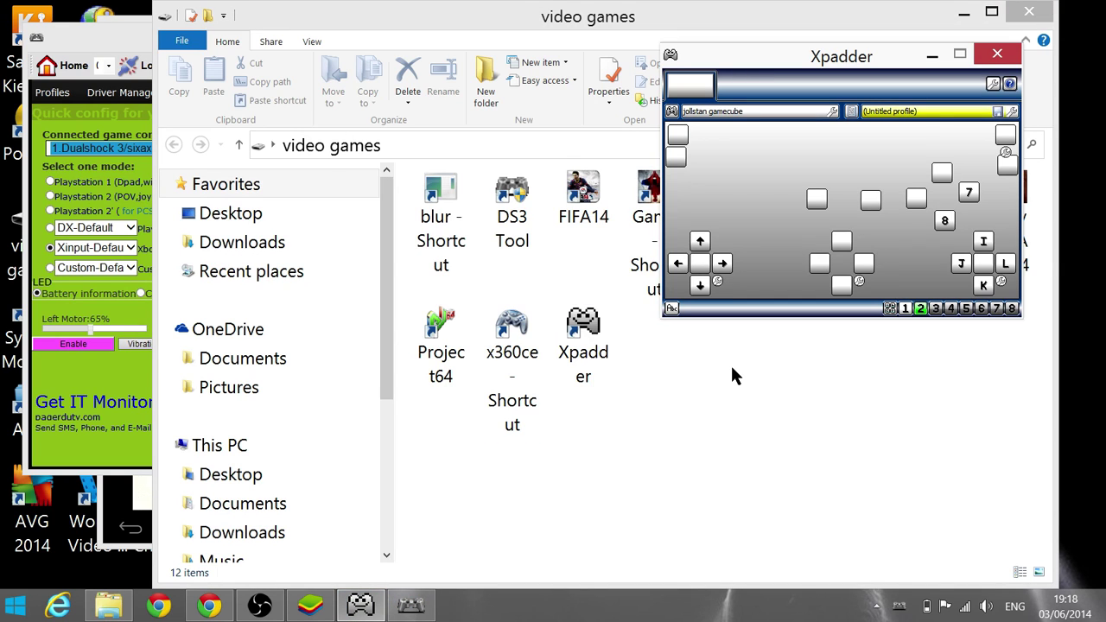
{"action": "key", "text": "7"}
{"action": "key", "text": "8"}
{"action": "key", "text": "Right"}
{"action": "key", "text": "Down"}
{"action": "key", "text": "Up"}
{"action": "key", "text": "Down"}
{"action": "key", "text": "Left"}
{"action": "key", "text": "Up"}
{"action": "key", "text": "Down"}
{"action": "key", "text": "k"}
{"action": "key", "text": "l"}
{"action": "key", "text": "i"}
{"action": "key", "text": "k"}
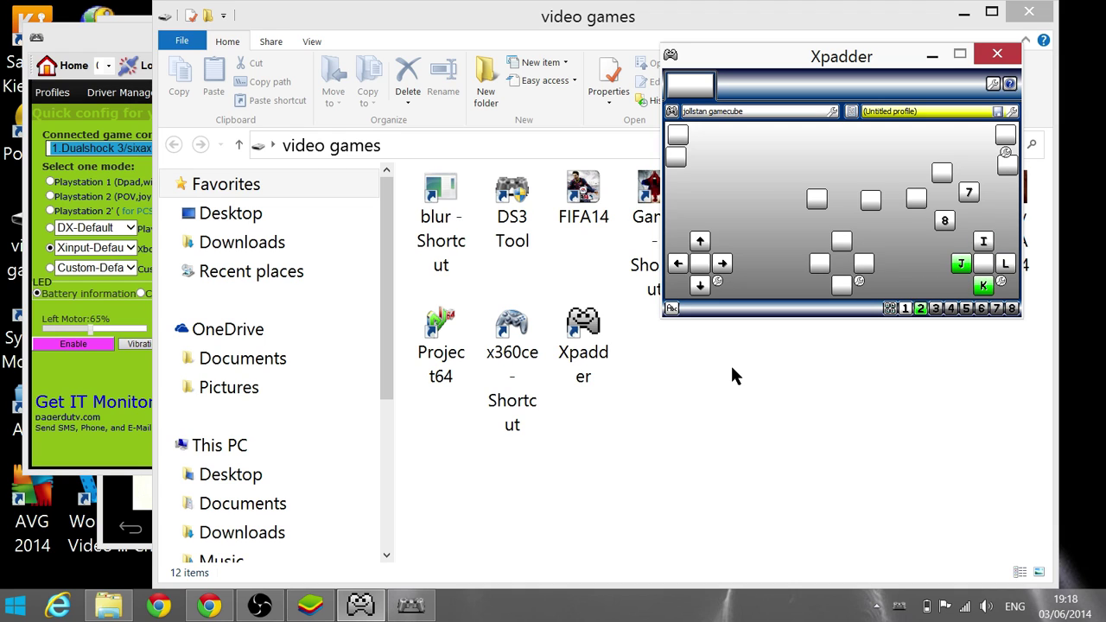
{"action": "key", "text": "l"}
{"action": "key", "text": "Up"}
{"action": "key", "text": "k"}
{"action": "key", "text": "l"}
{"action": "key", "text": "Up"}
{"action": "key", "text": "Left"}
{"action": "key", "text": "Right"}
{"action": "key", "text": "i"}
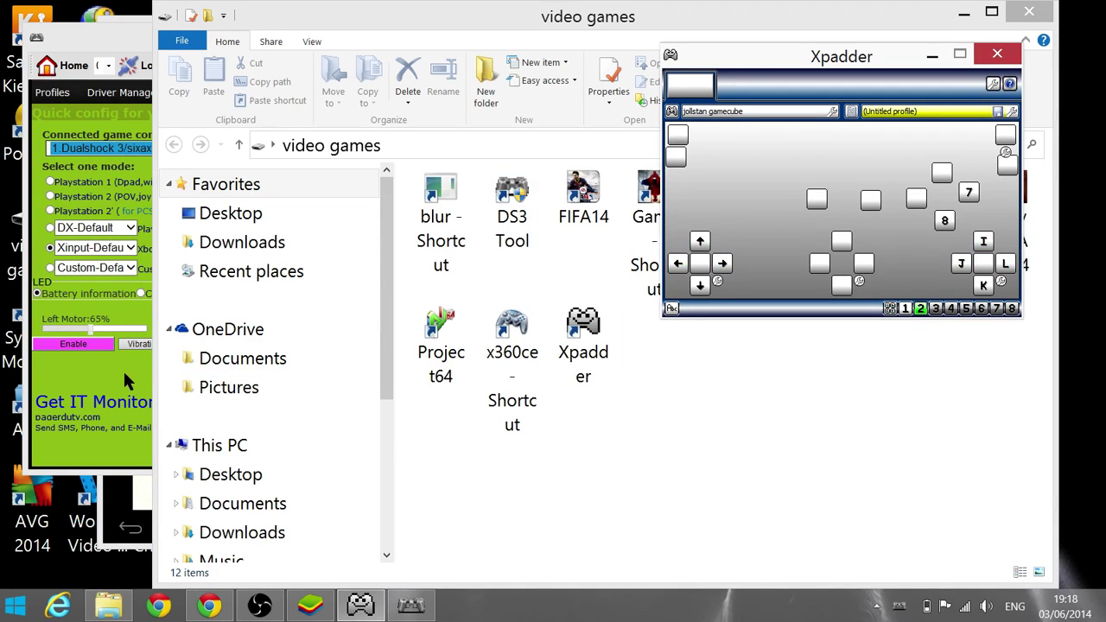
Step: Check the Dead Trigger 2 splash screen in BlueStacks, then bring MotioninJoy back in front
{"action": "left_click", "coordinate": [309, 607]}
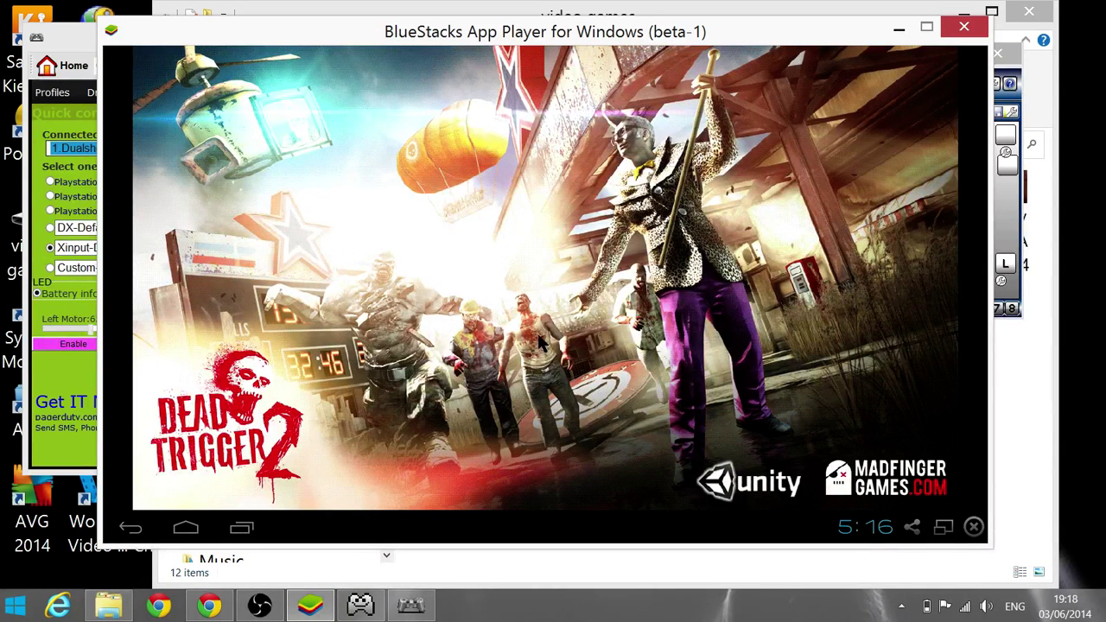
{"action": "left_click", "coordinate": [69, 54]}
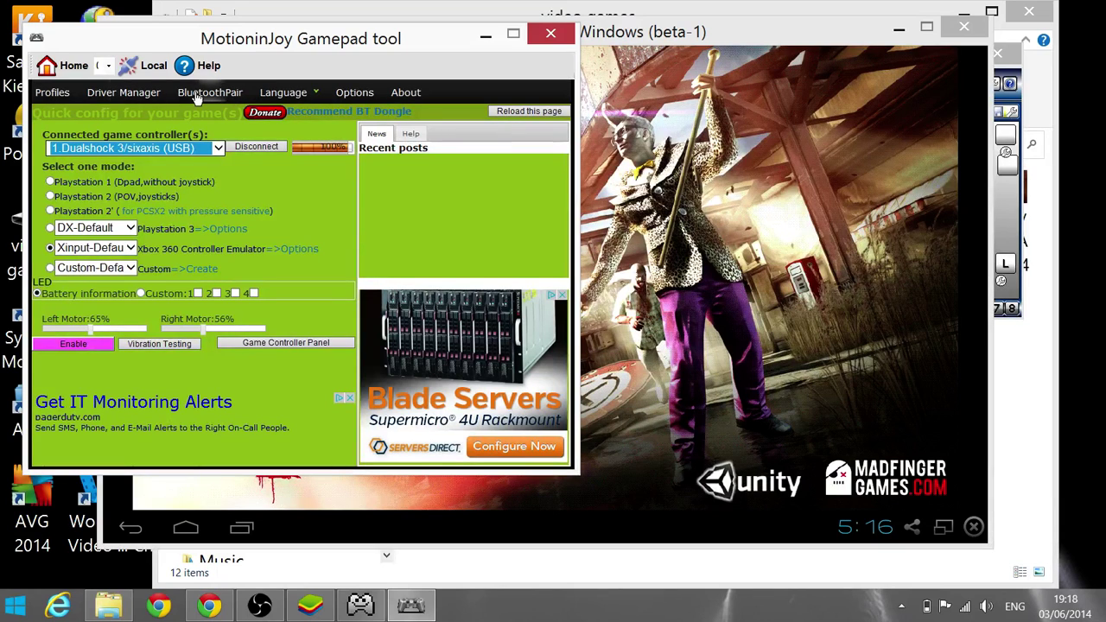
Step: Tick the controller's entry in MotioninJoy Driver Manager, then return to Profiles and show the Help links
{"action": "left_click", "coordinate": [117, 97]}
{"action": "left_click", "coordinate": [40, 197]}
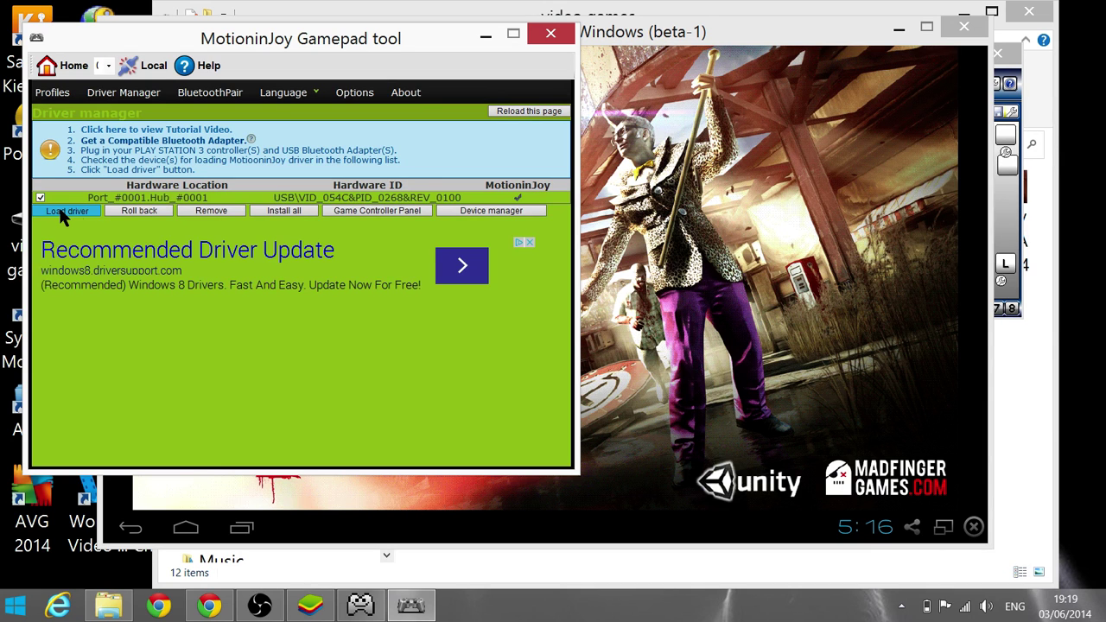
{"action": "left_click", "coordinate": [39, 197]}
{"action": "left_click", "coordinate": [54, 92]}
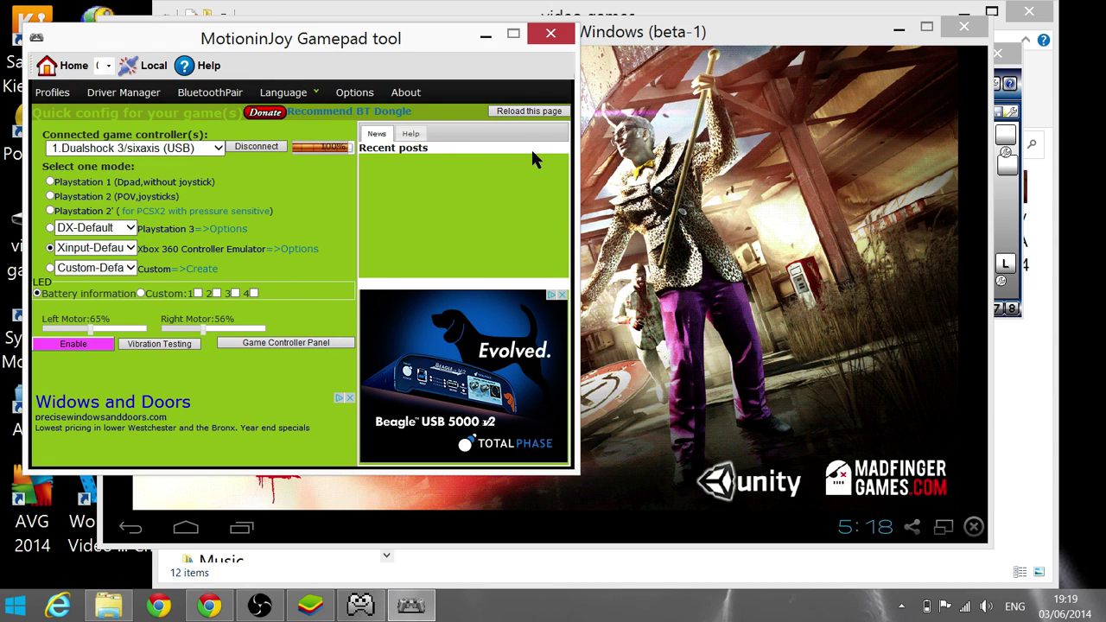
{"action": "left_click", "coordinate": [410, 133]}
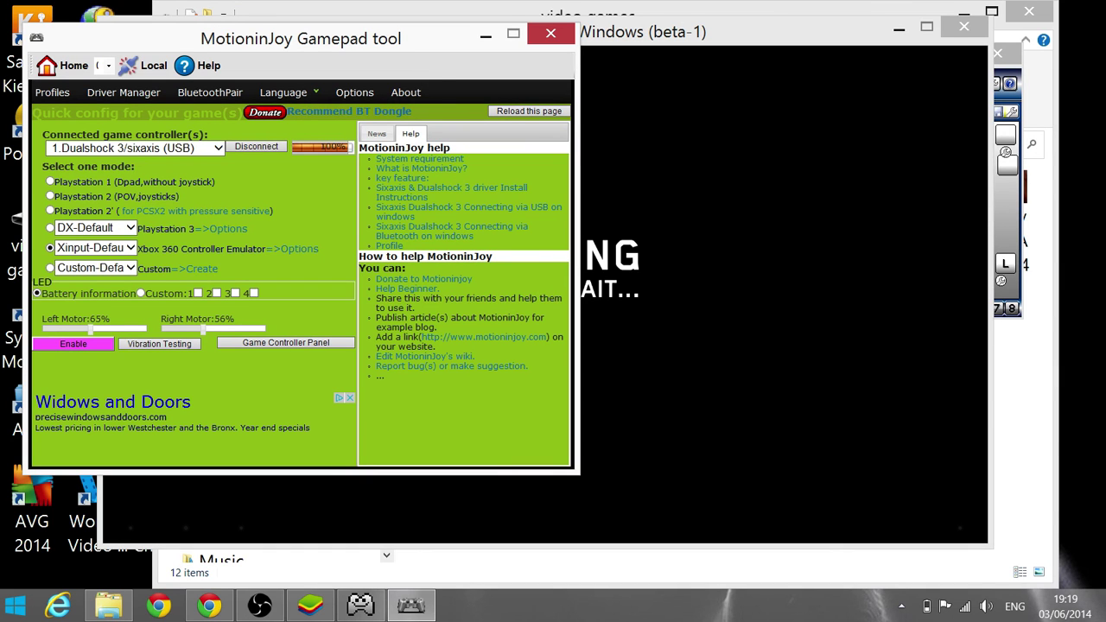
Step: Enlarge the loading Dead Trigger 2 window, shift Xpadder further left, and put BlueStacks in front
{"action": "left_click_drag", "start_coordinate": [426, 40], "coordinate": [478, 24]}
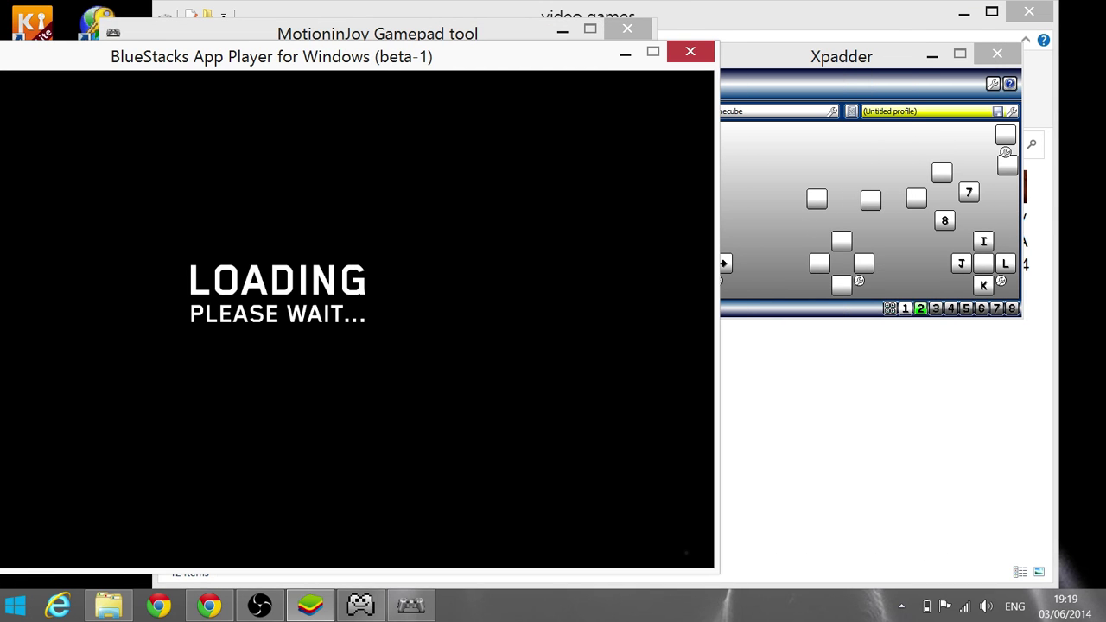
{"action": "left_click_drag", "start_coordinate": [420, 57], "coordinate": [605, 21]}
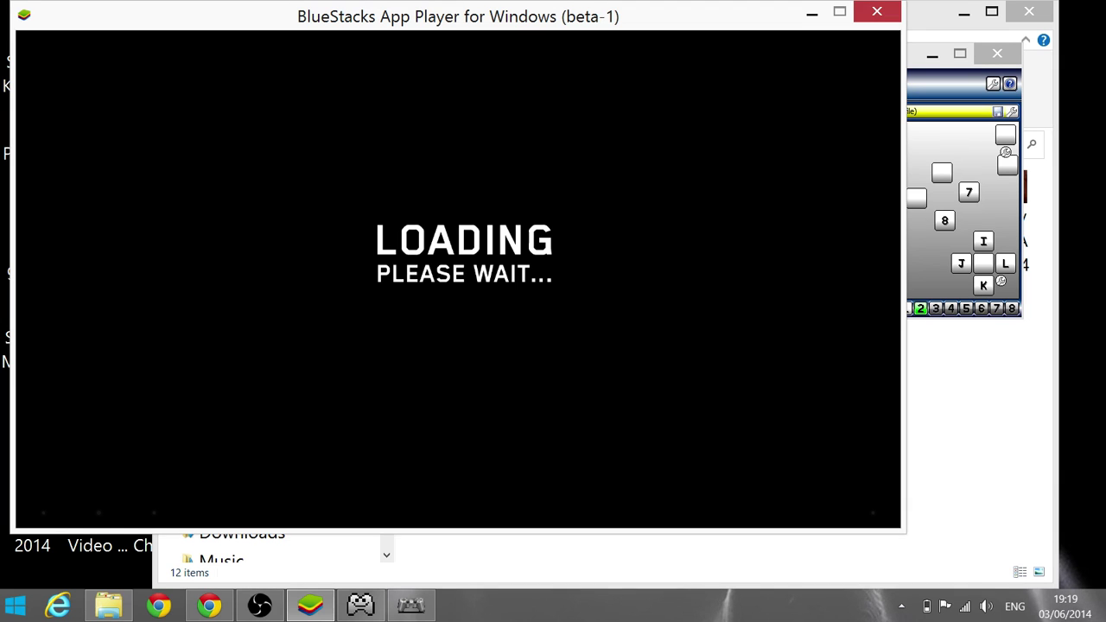
{"action": "left_click", "coordinate": [916, 75]}
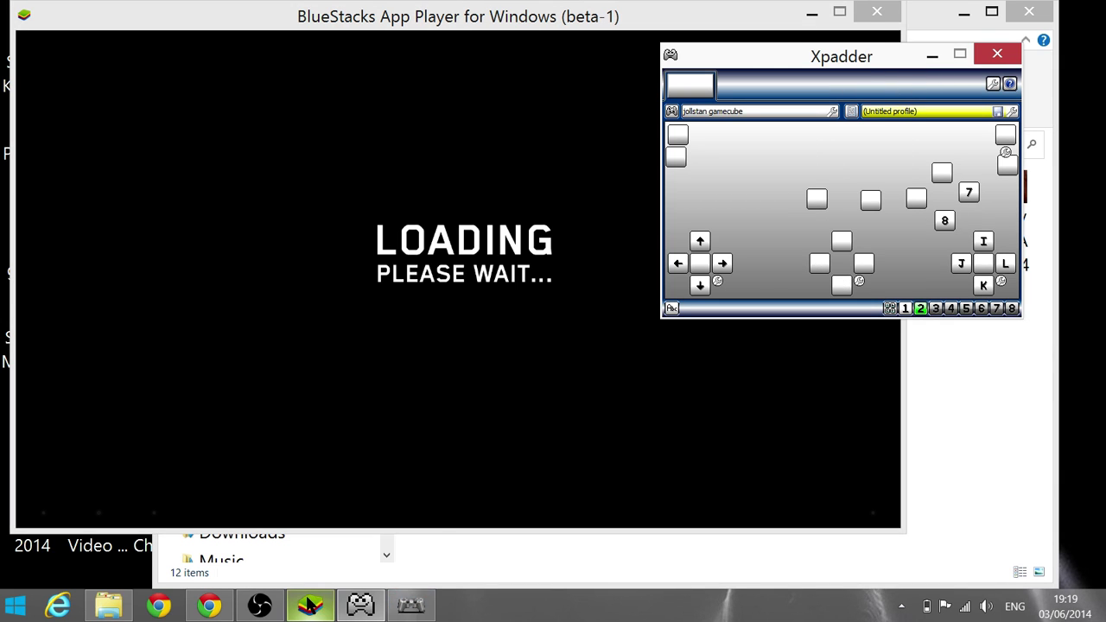
{"action": "left_click", "coordinate": [310, 605]}
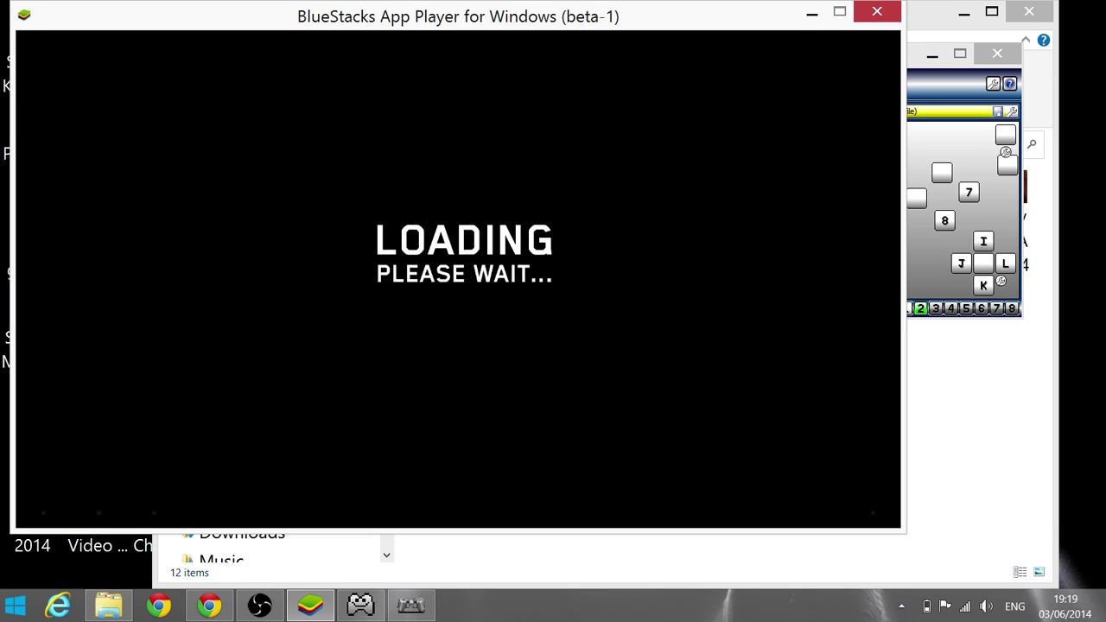
{"action": "left_click", "coordinate": [943, 273]}
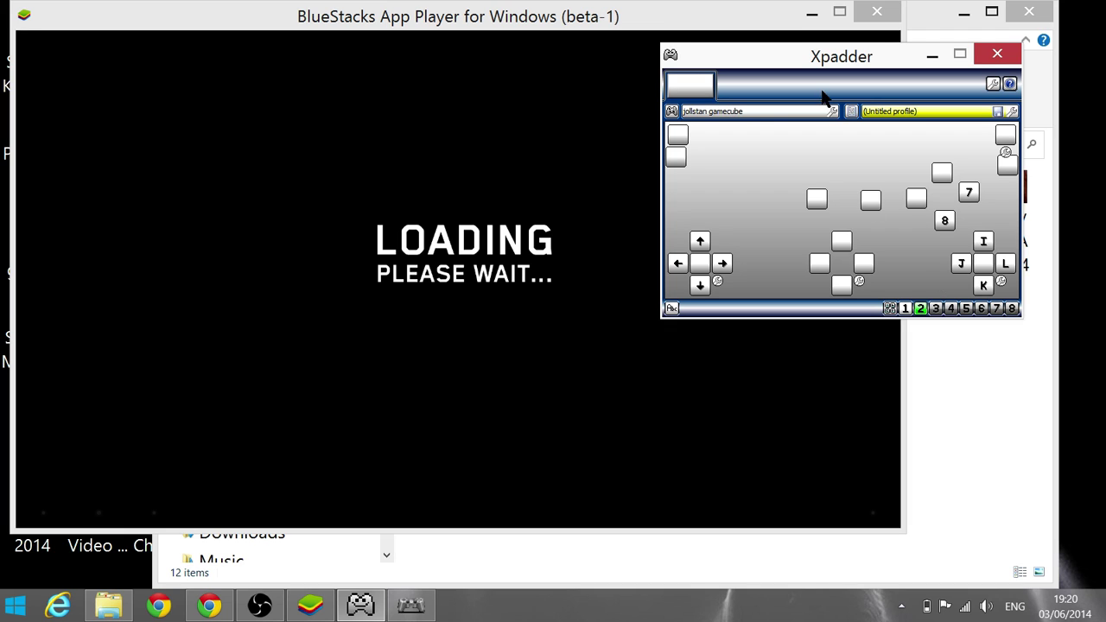
{"action": "left_click_drag", "start_coordinate": [765, 72], "coordinate": [652, 50]}
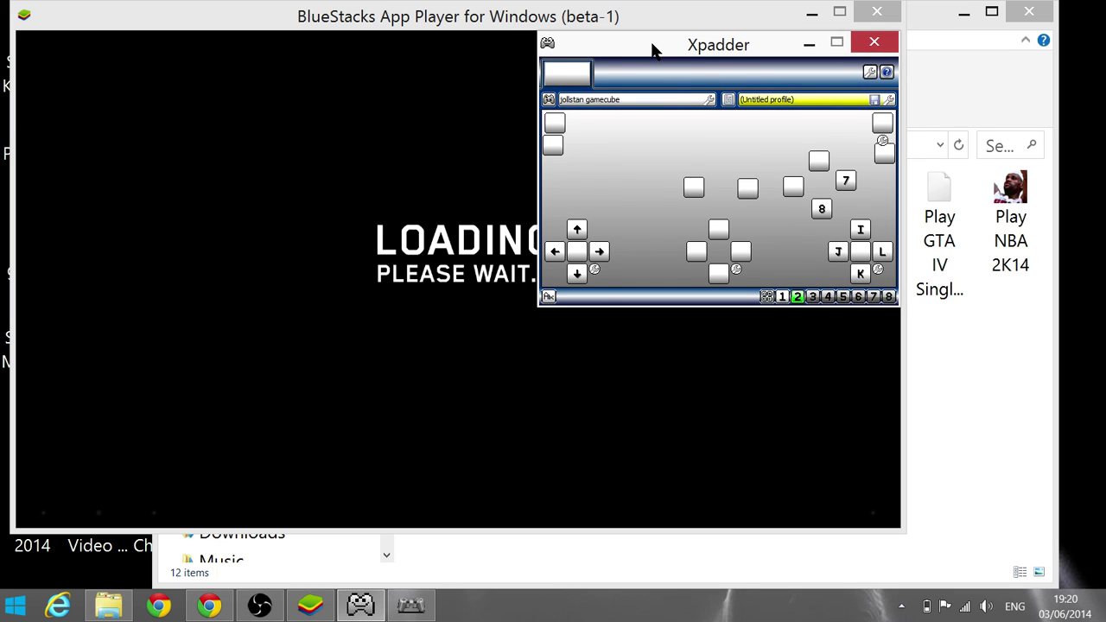
{"action": "key", "text": "alt+Tab"}
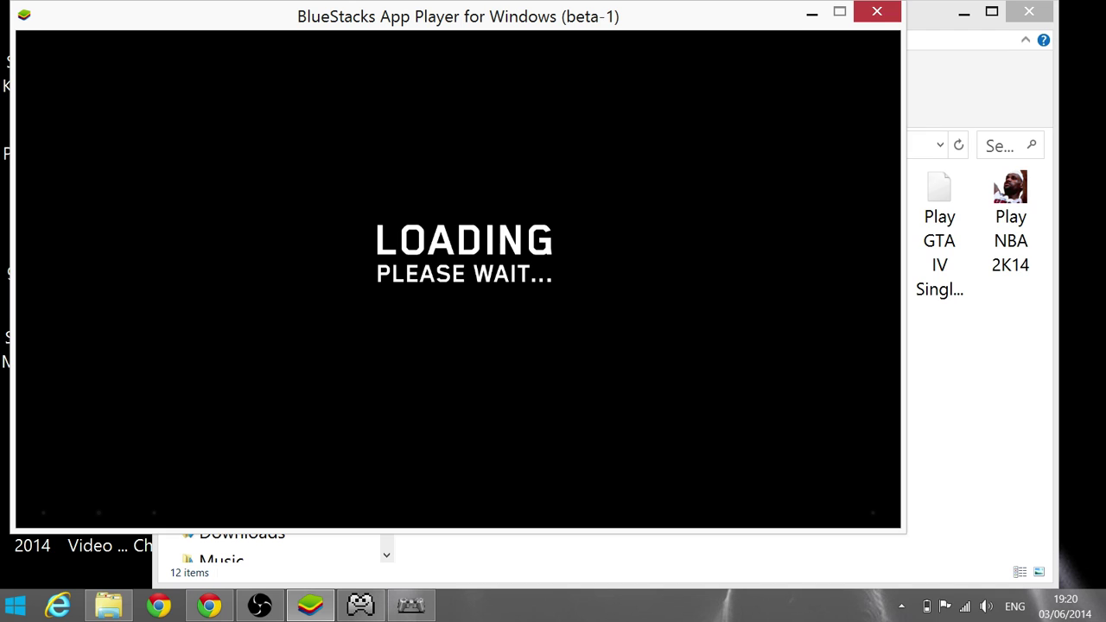
Step: Wait in the video games folder, then bring BlueStacks forward to the Dead Trigger 2 PLAY menu
{"action": "left_click", "coordinate": [1028, 460]}
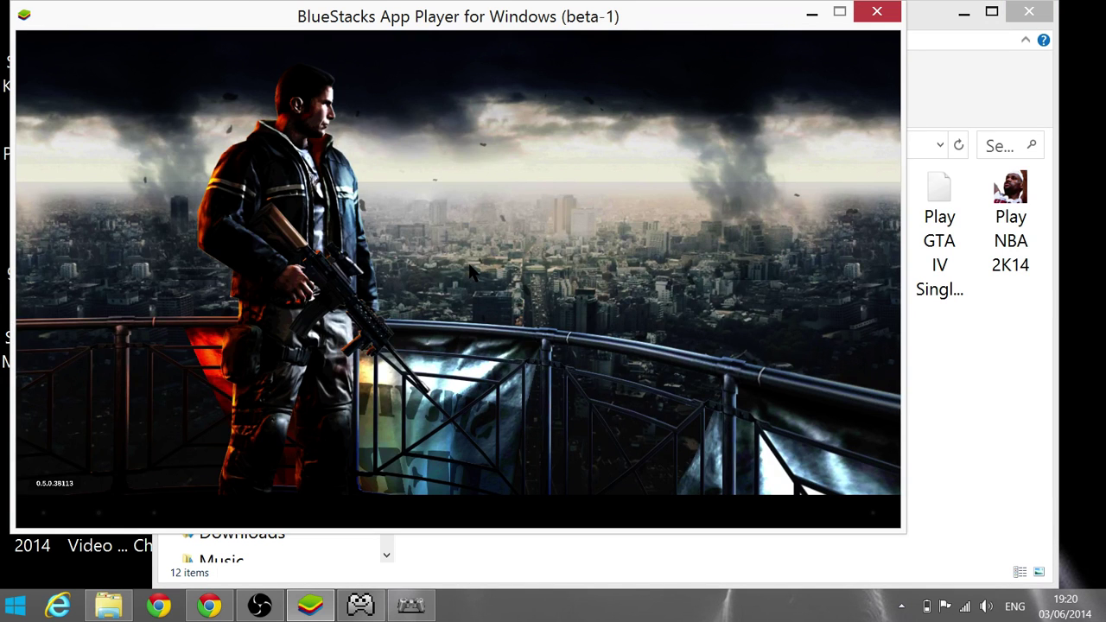
{"action": "left_click", "coordinate": [967, 437]}
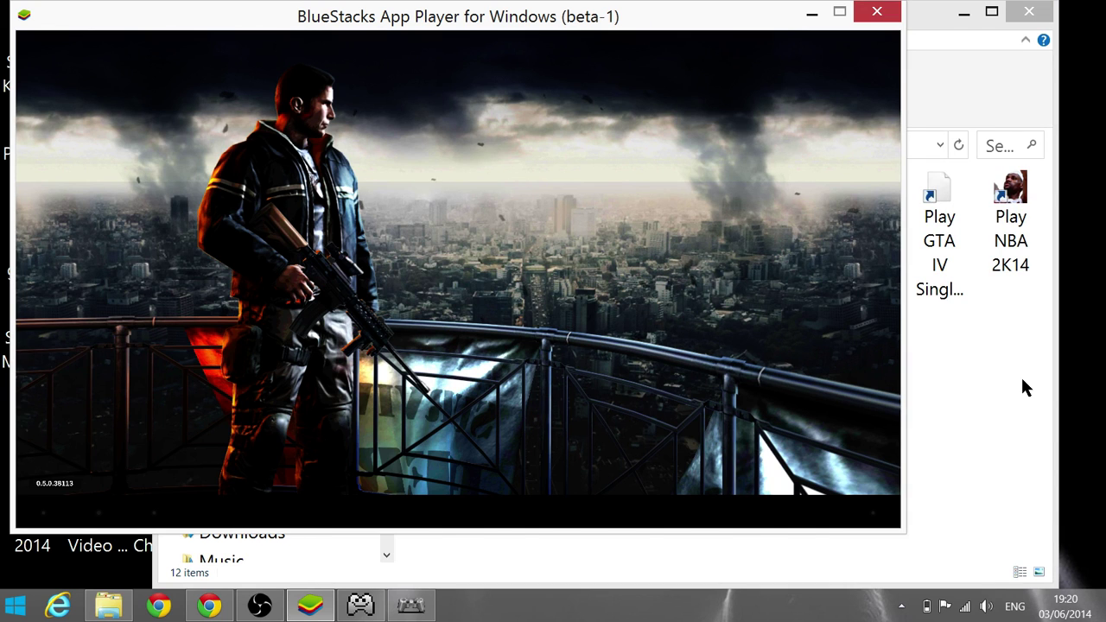
{"action": "left_click", "coordinate": [987, 370]}
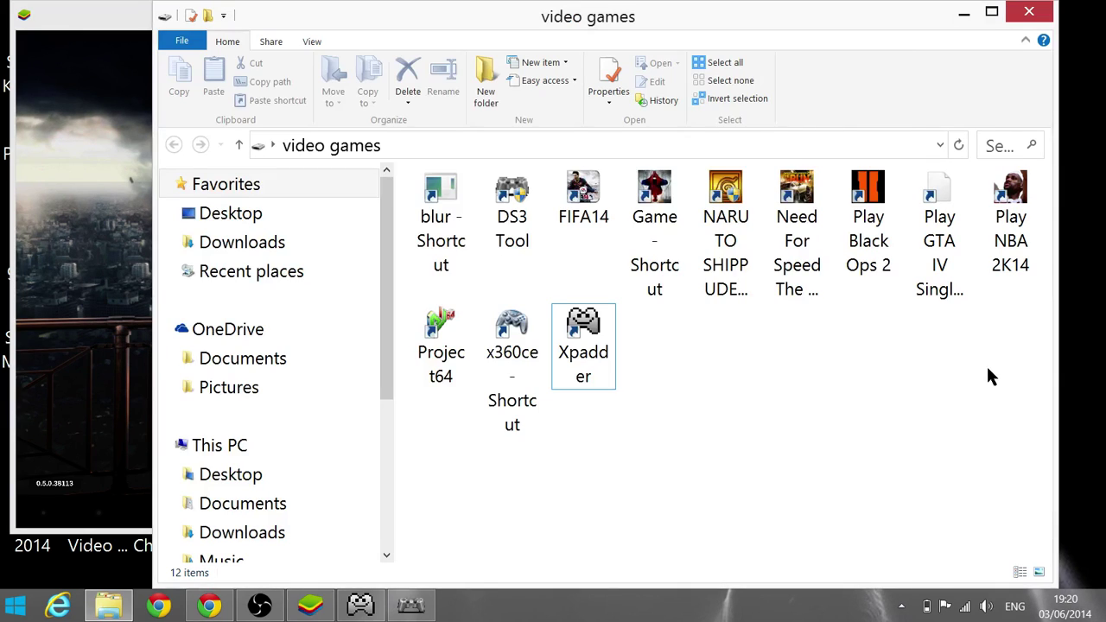
{"action": "left_click", "coordinate": [137, 275]}
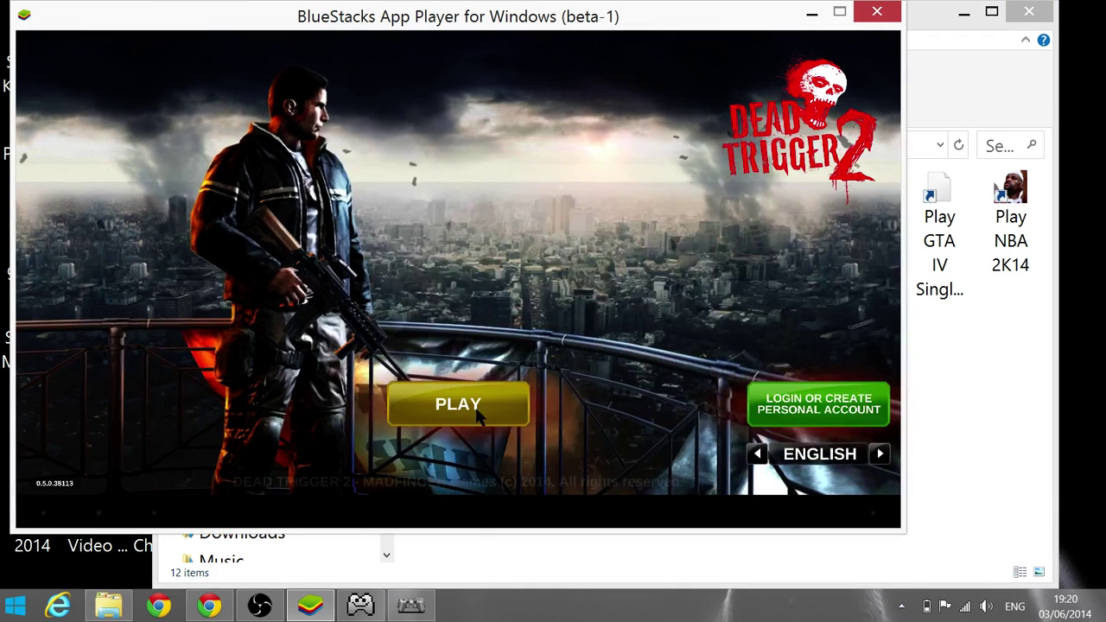
Step: Start Dead Trigger 2 with PLAY, select the Xpadder shortcut in the video games folder, and return to the game
{"action": "left_click", "coordinate": [480, 415]}
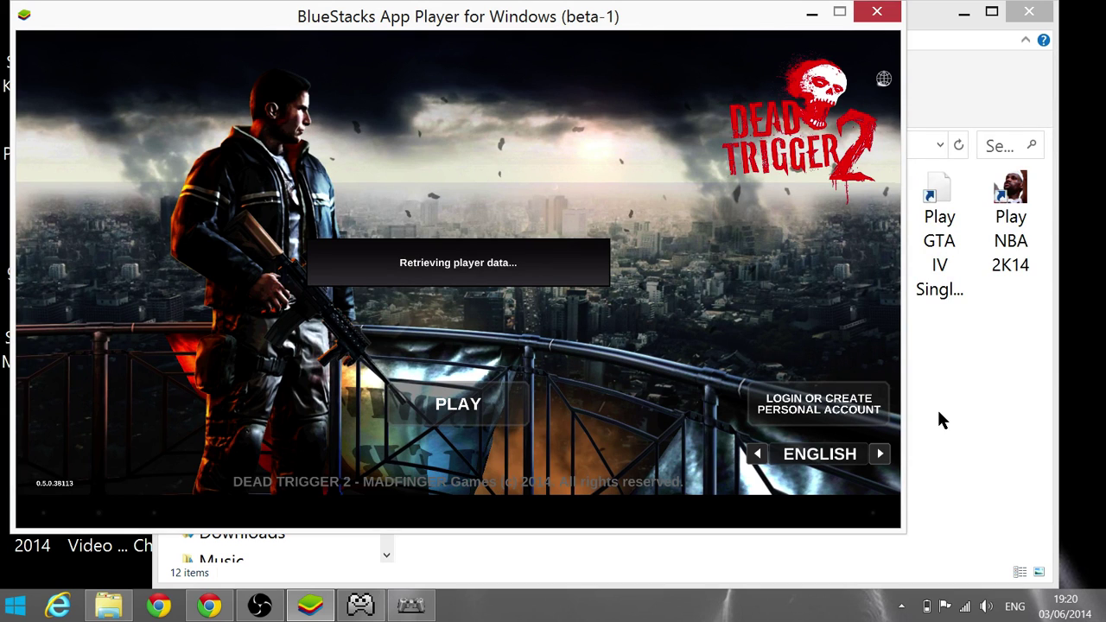
{"action": "left_click", "coordinate": [985, 401]}
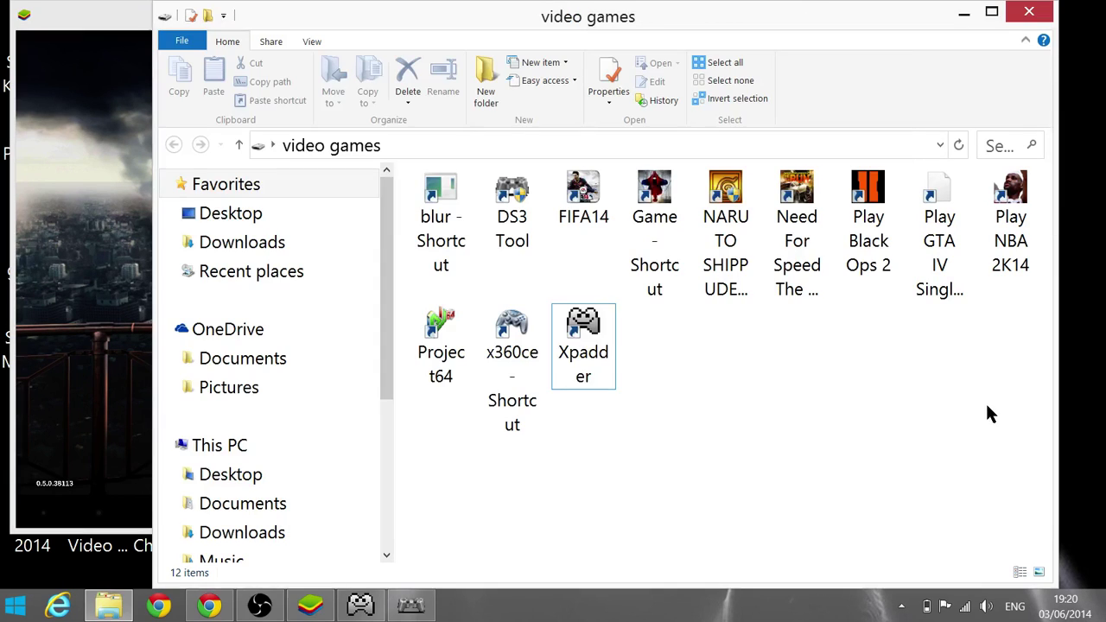
{"action": "left_click", "coordinate": [584, 346]}
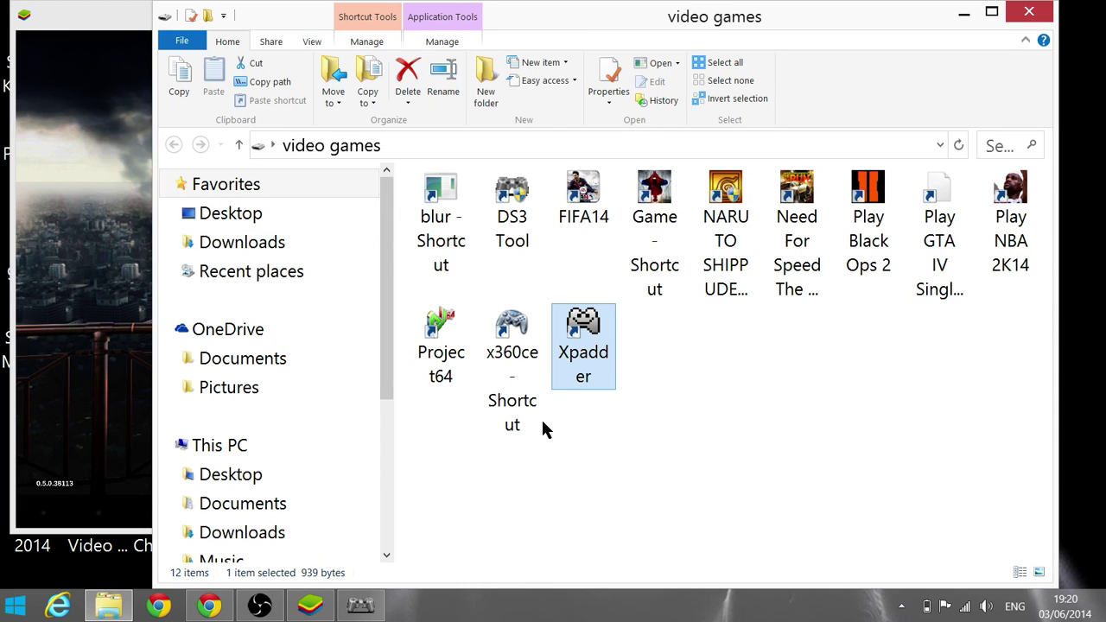
{"action": "left_click", "coordinate": [115, 346]}
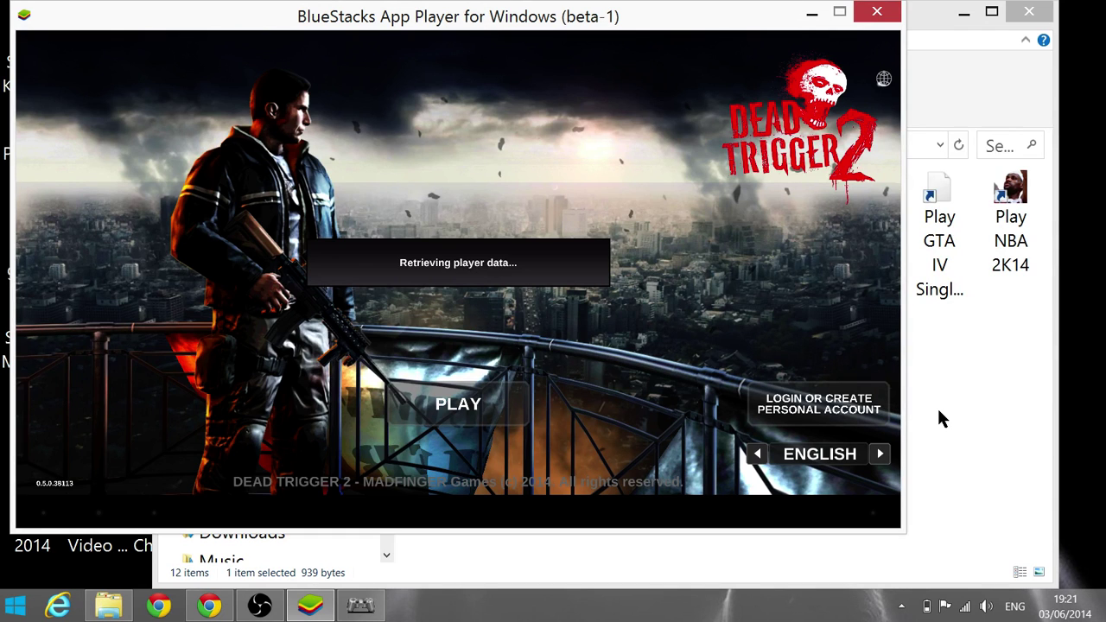
Step: Alternate between the video games folder and the game while it shows 'Retrieving player data...'
{"action": "left_click", "coordinate": [966, 410]}
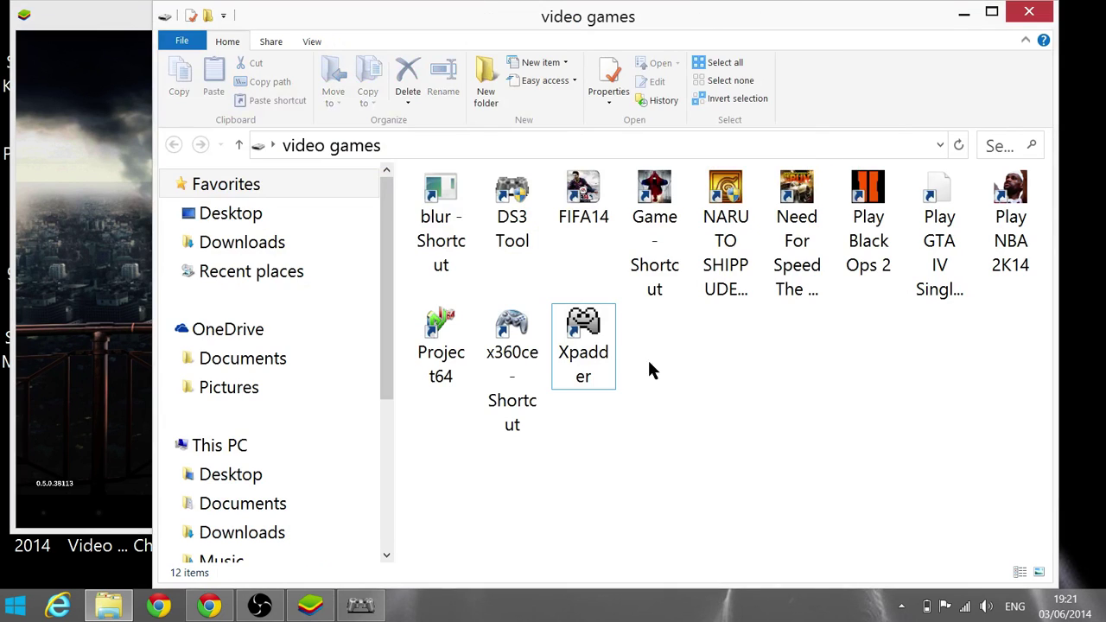
{"action": "left_click", "coordinate": [106, 375]}
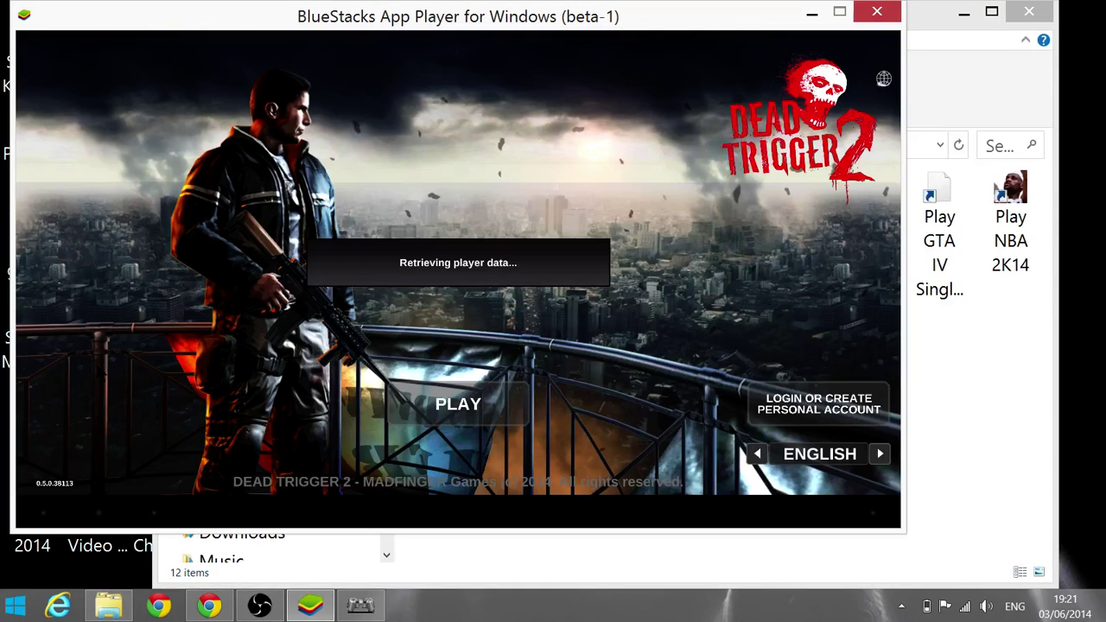
{"action": "left_click", "coordinate": [964, 402]}
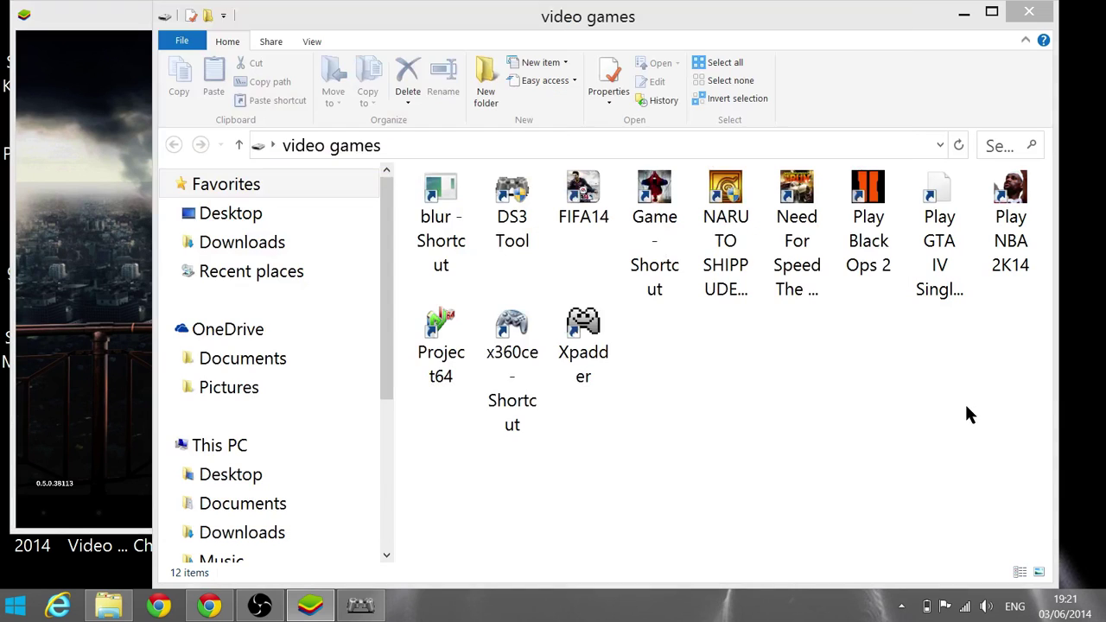
{"action": "left_click", "coordinate": [98, 313]}
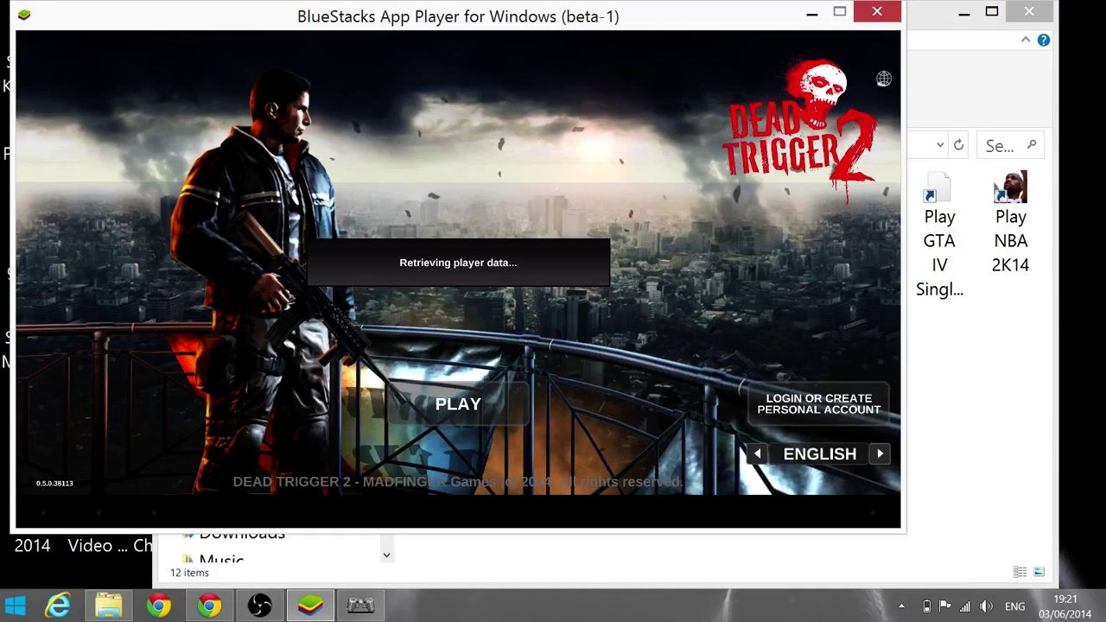